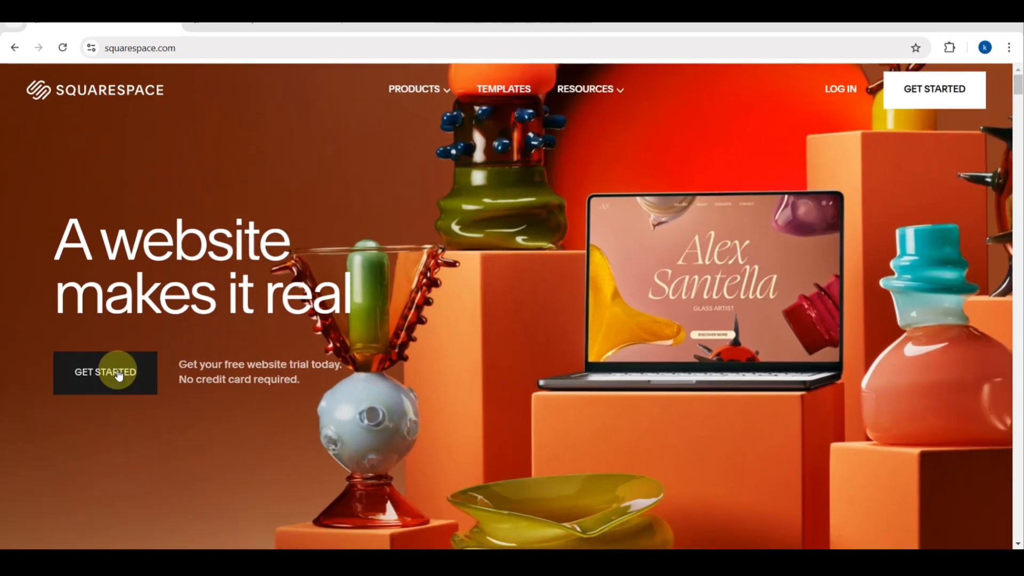
Start a new website from the Squarespace home page with GET STARTED
left_click(118, 376)
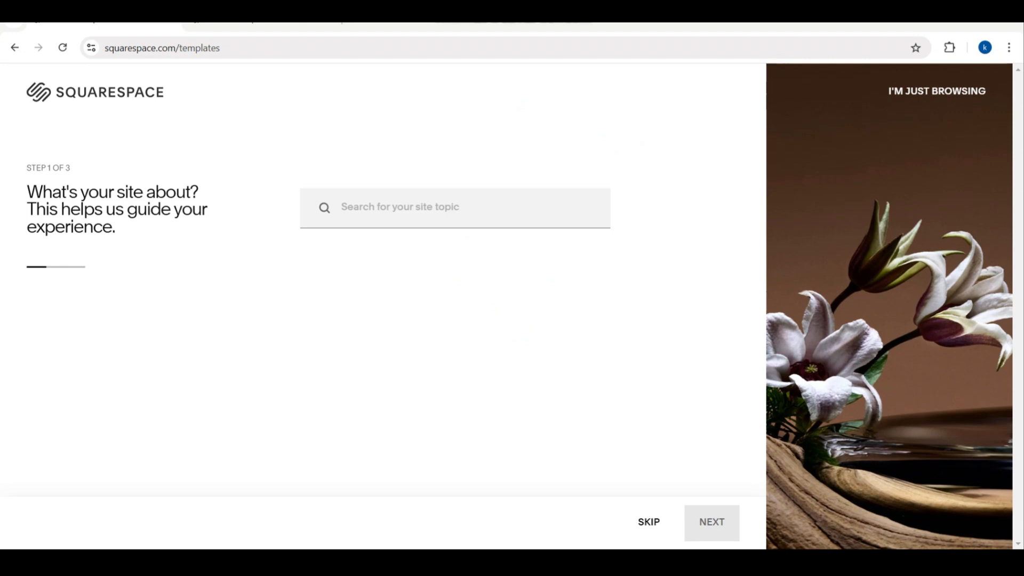
Browse the popular topics, choose Business Services as the site topic, and continue to step 2
left_click(422, 216)
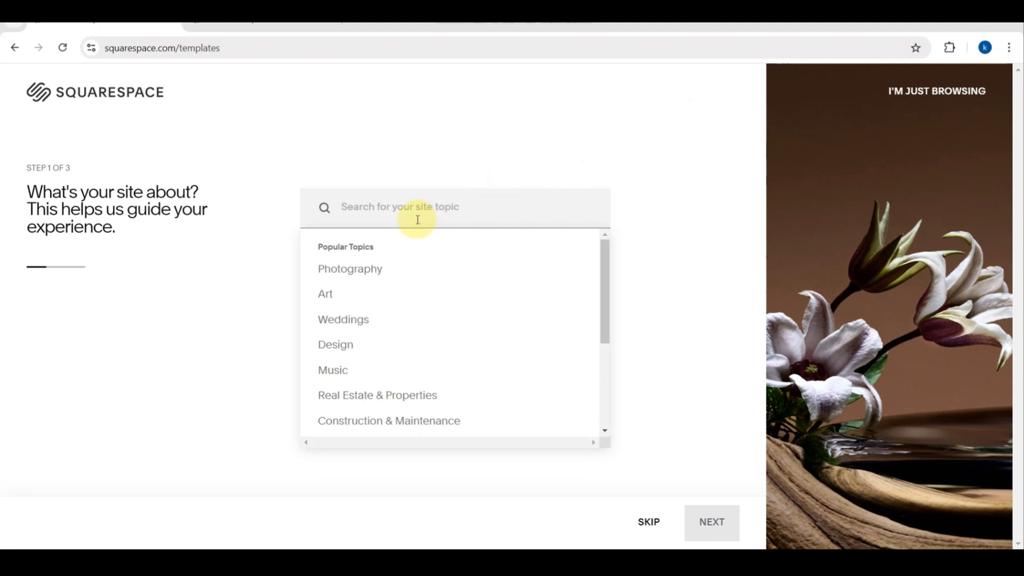
scroll(373, 334, "down", 3)
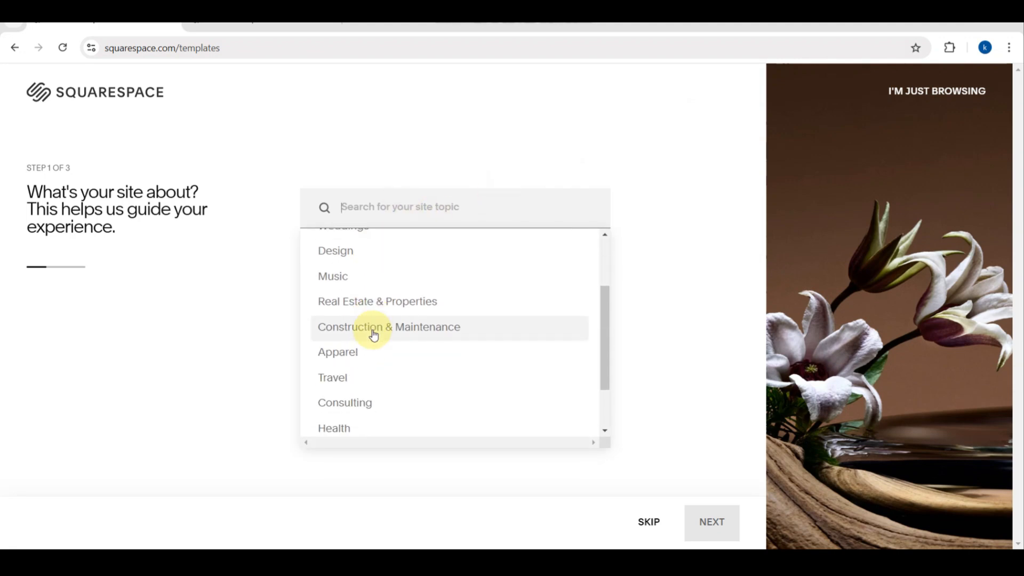
scroll(373, 335, "down", 1)
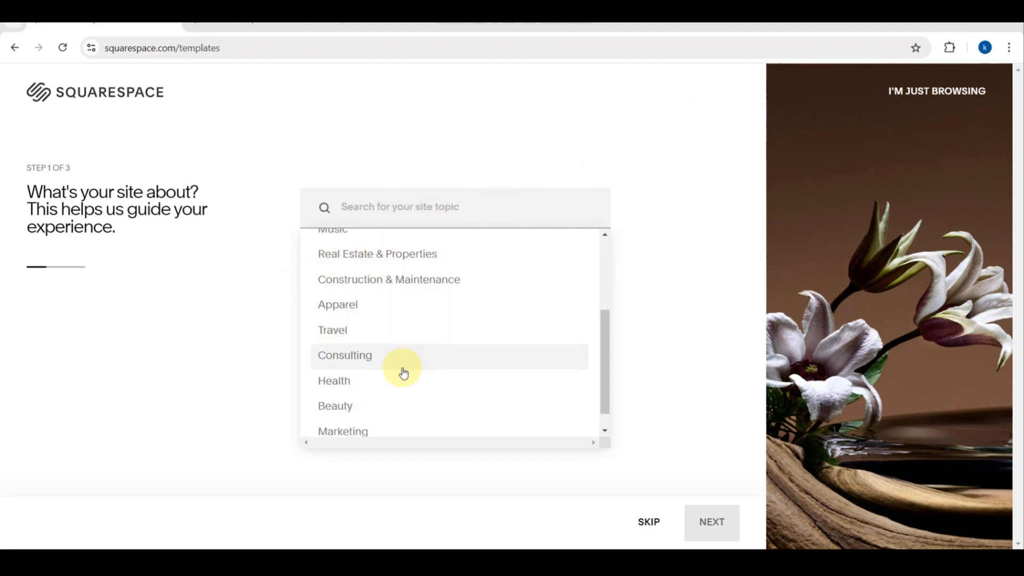
scroll(403, 372, "down", 1)
scroll(384, 347, "up", 5)
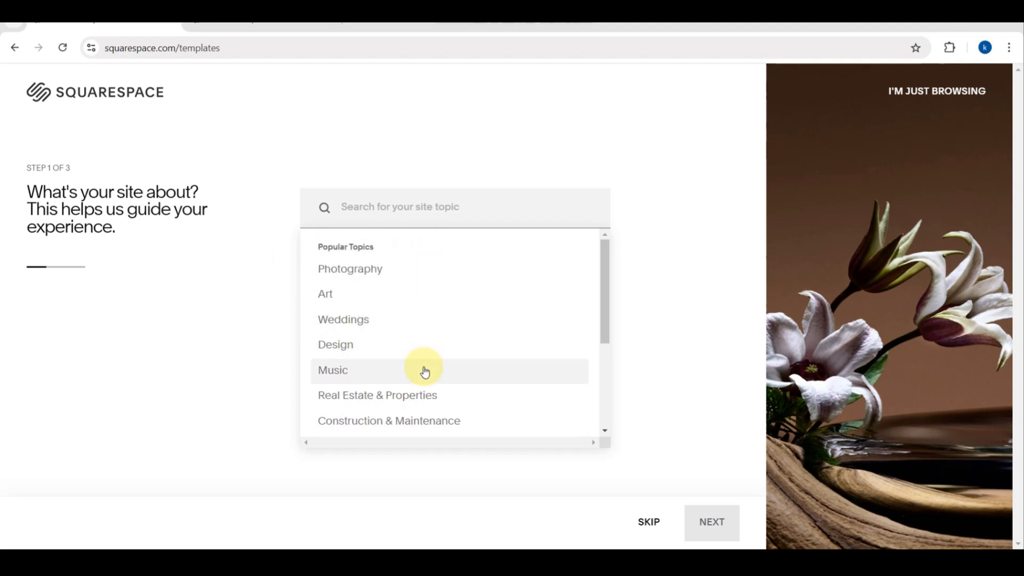
scroll(423, 368, "down", 2)
scroll(424, 371, "down", 2)
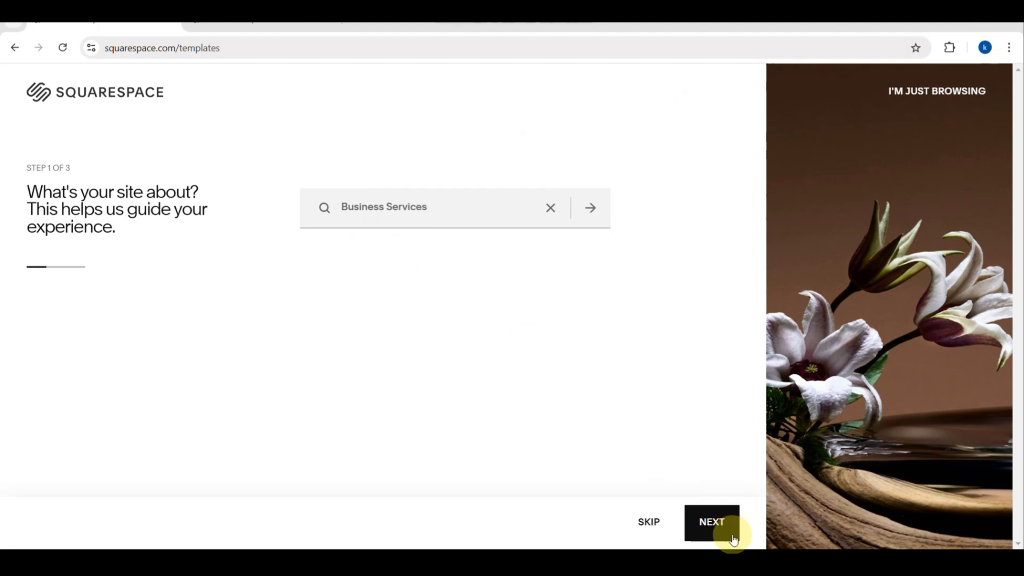
left_click(714, 518)
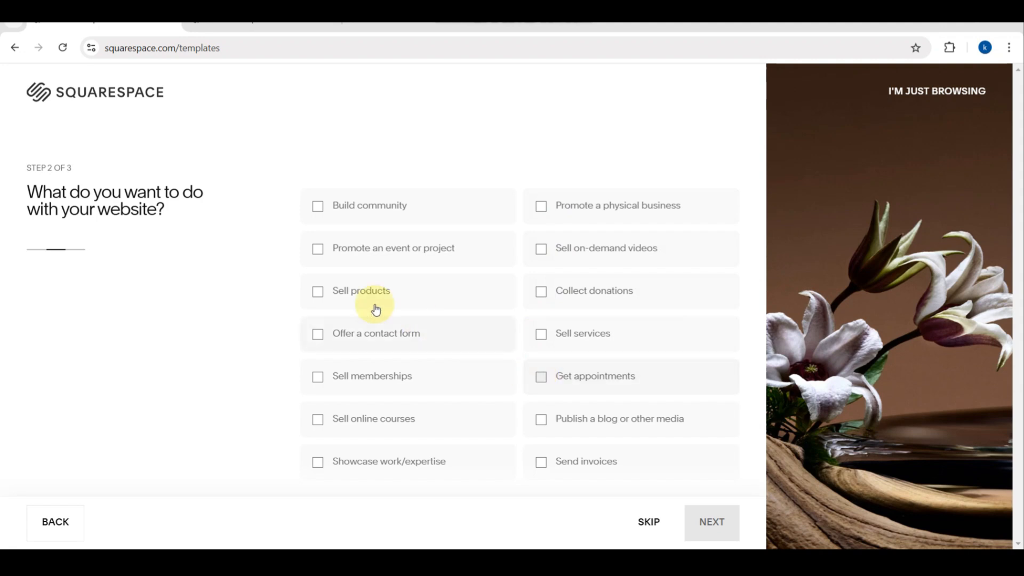
Select 'Get appointments' and 'Offer a contact form' as site goals, then continue to step 3
scroll(385, 402, "down", 1)
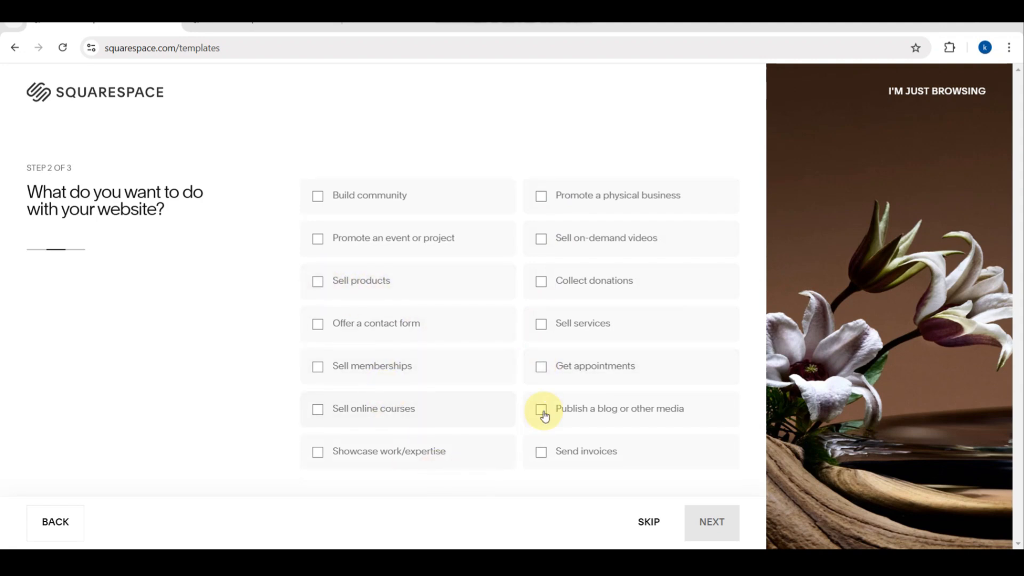
left_click(542, 366)
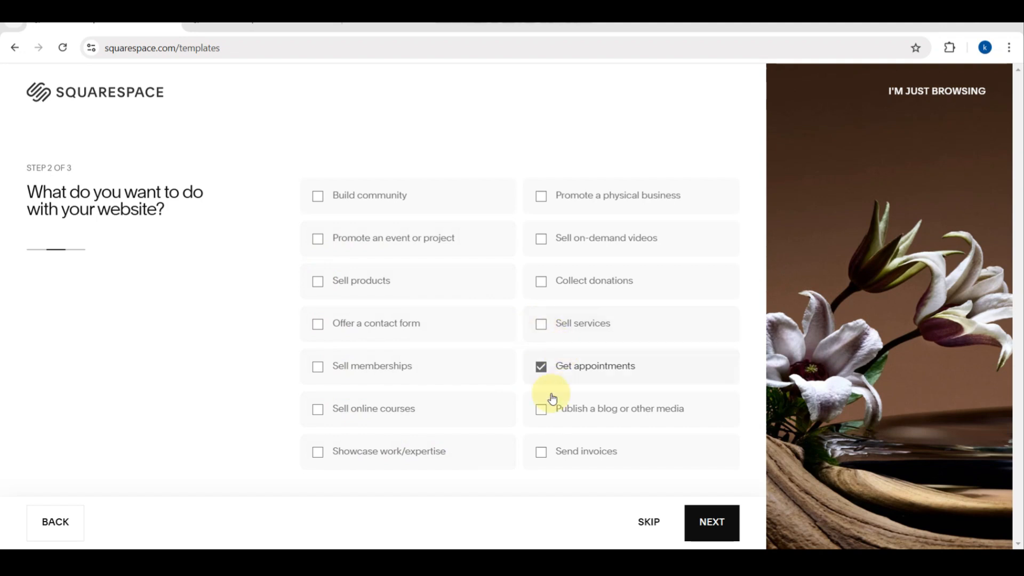
left_click(316, 324)
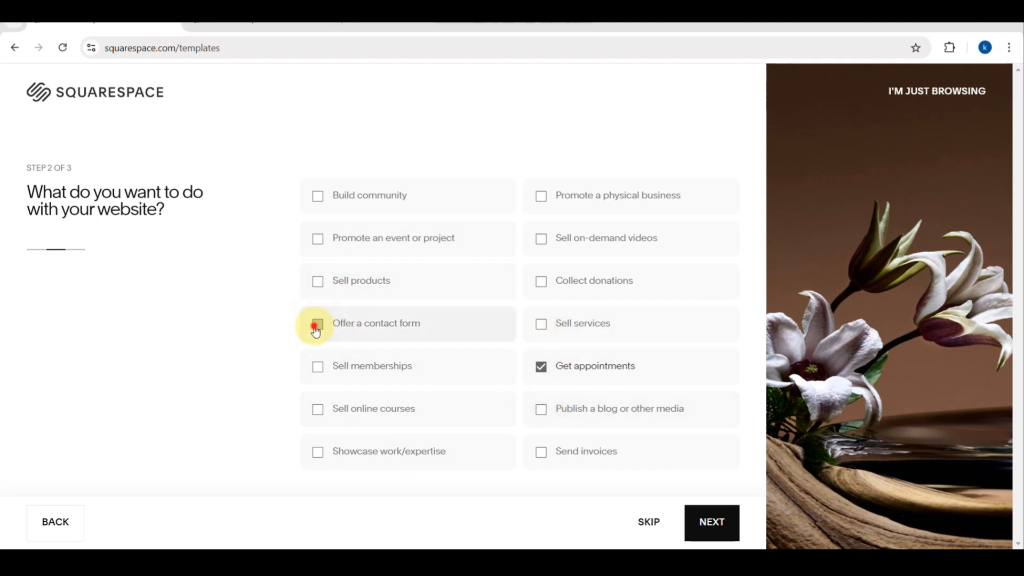
left_click(714, 526)
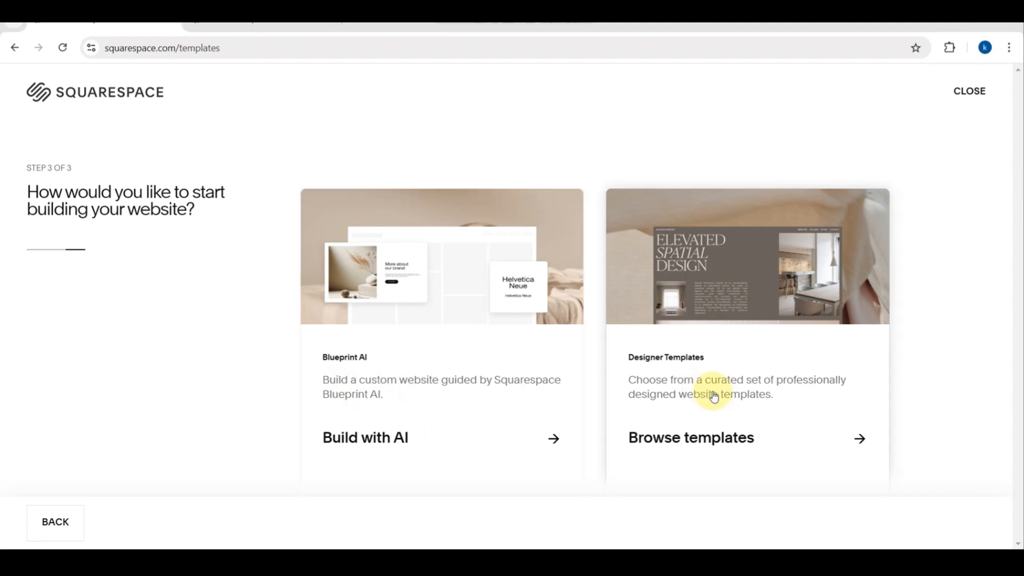
Browse the designer templates filtered by Professional Services and Scheduling, scrolling through the matches
left_click(856, 442)
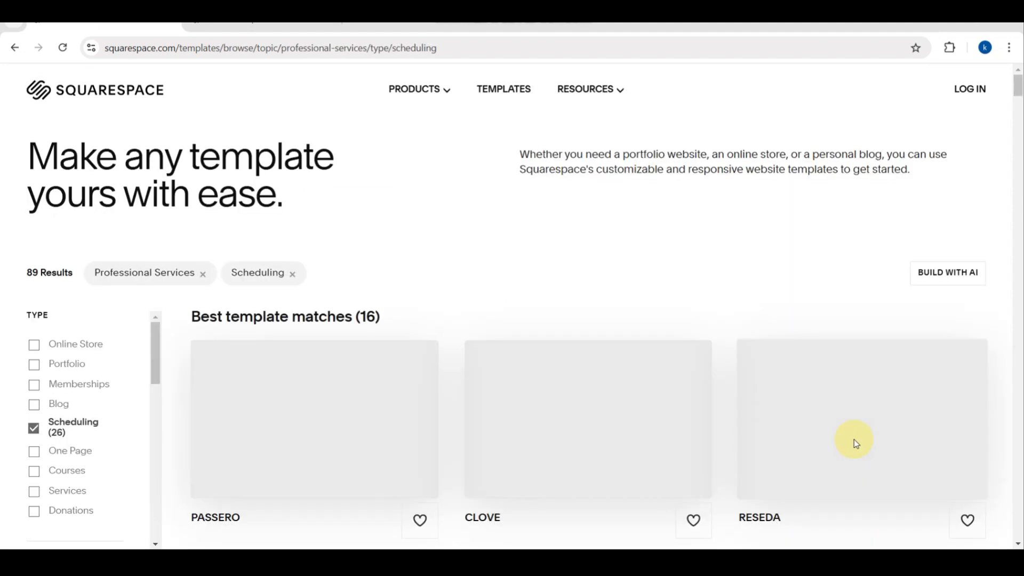
scroll(477, 373, "down", 2)
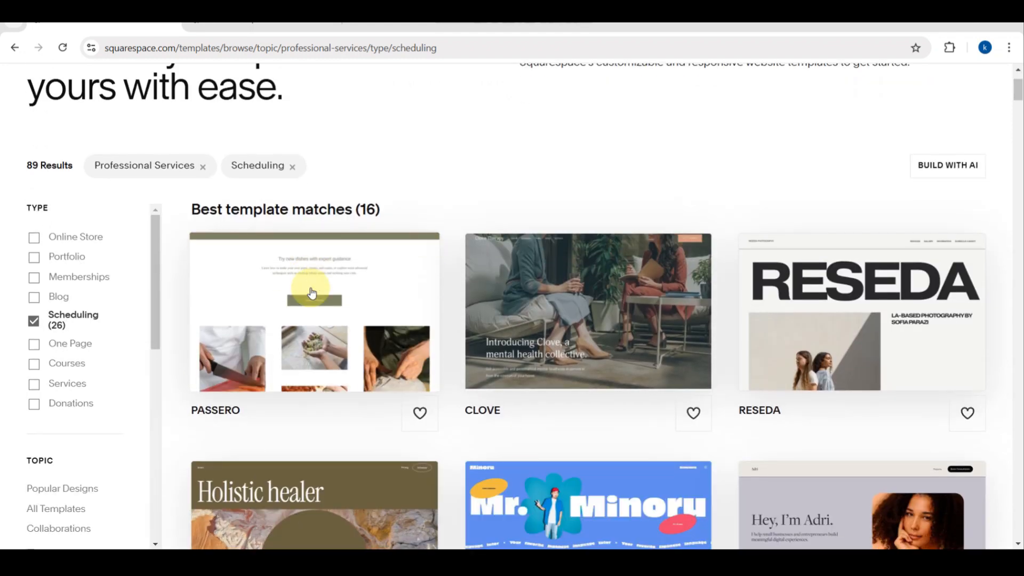
scroll(312, 293, "down", 2)
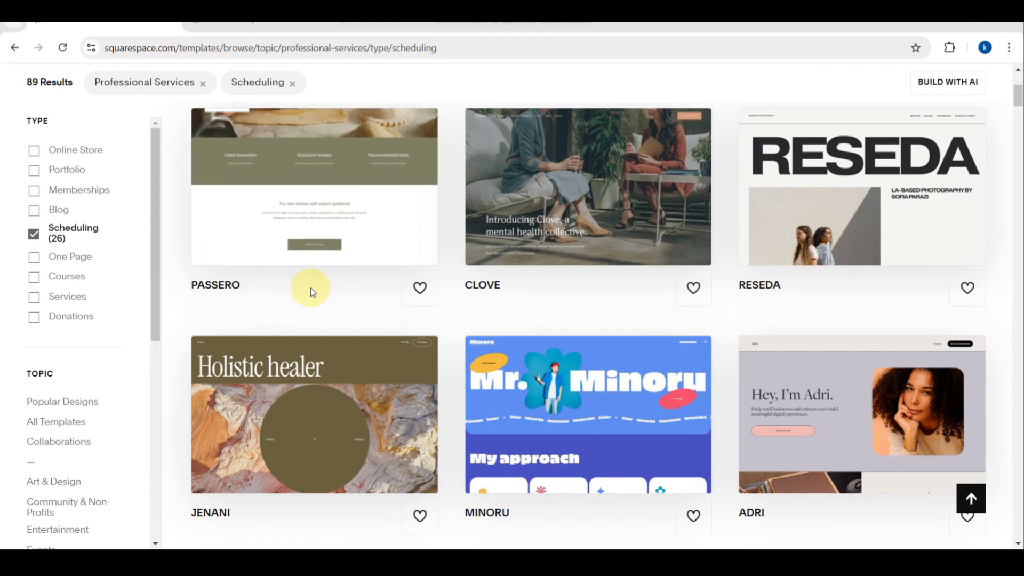
scroll(311, 287, "down", 4)
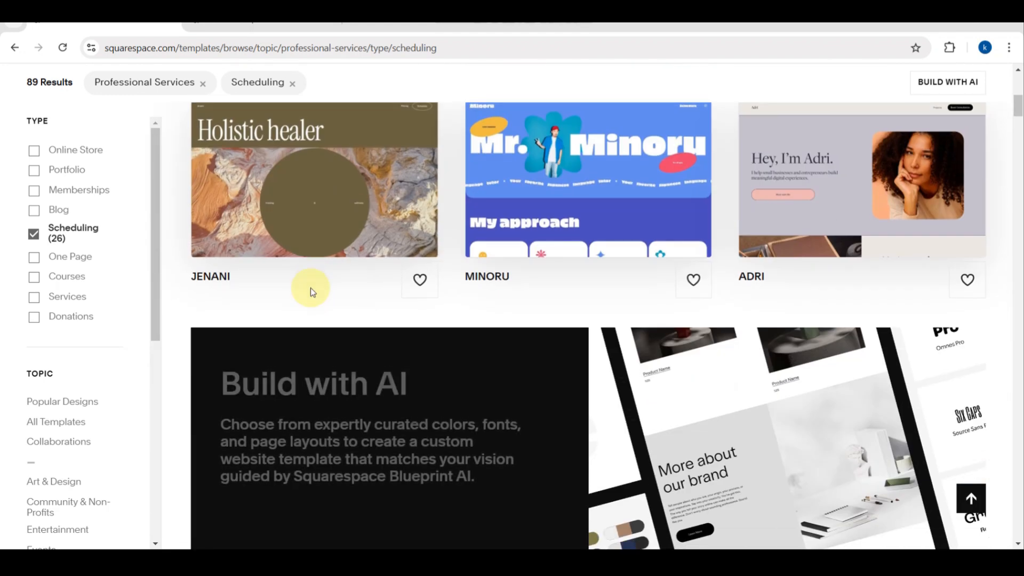
scroll(546, 338, "down", 4)
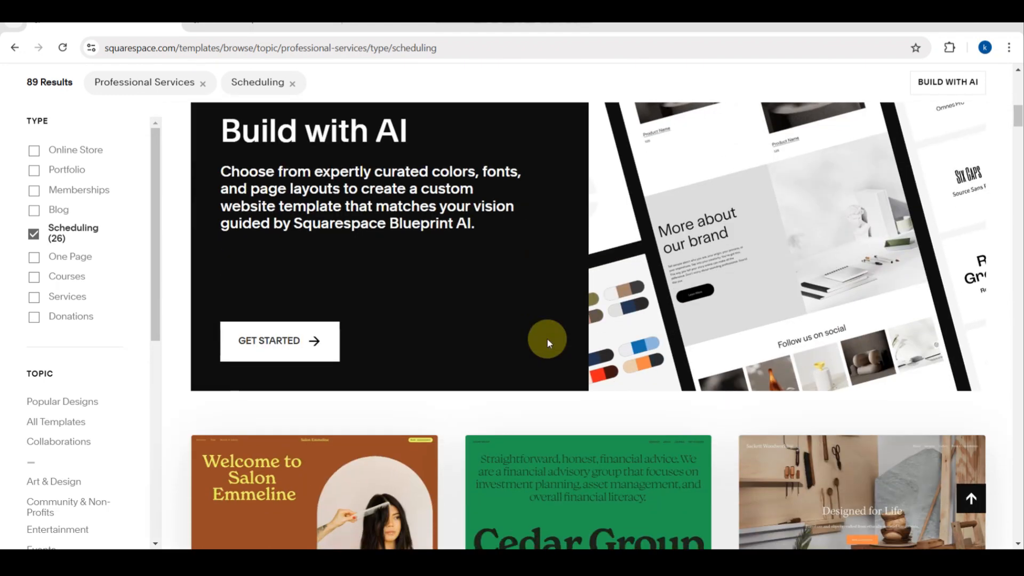
scroll(546, 337, "down", 4)
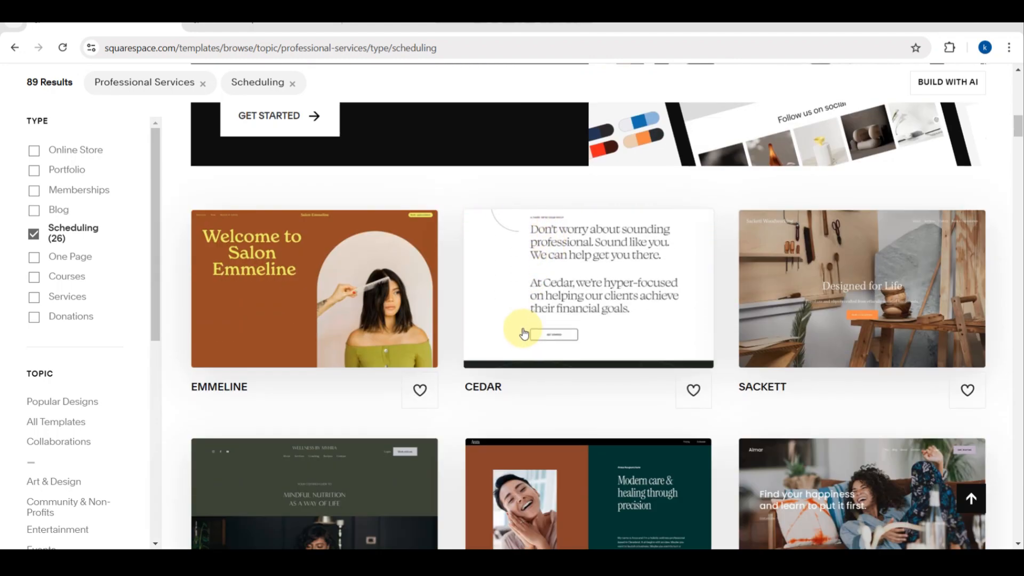
scroll(407, 313, "up", 10)
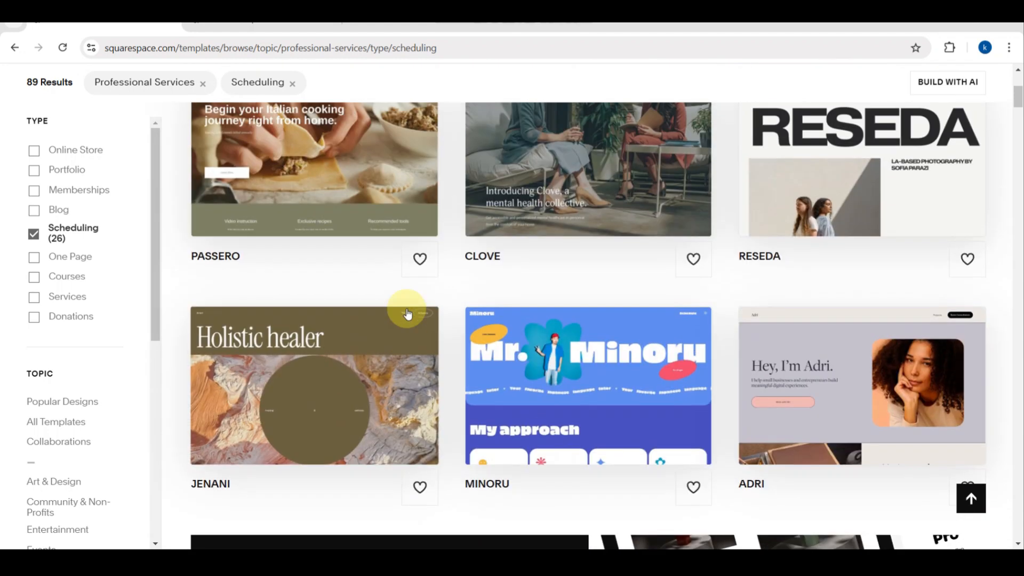
scroll(407, 312, "up", 3)
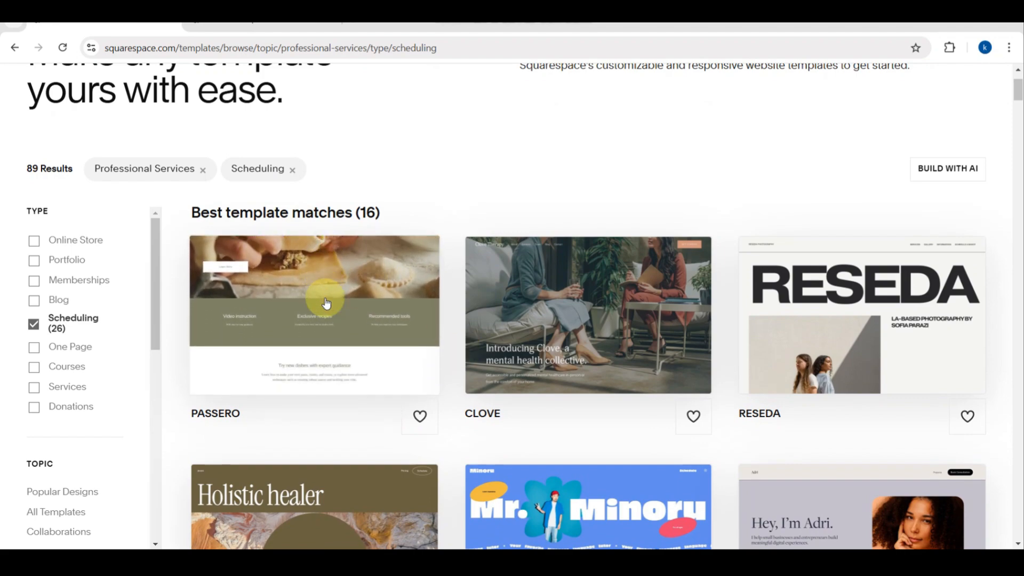
scroll(327, 300, "up", 5, "ctrl")
scroll(327, 297, "down", 5, "ctrl")
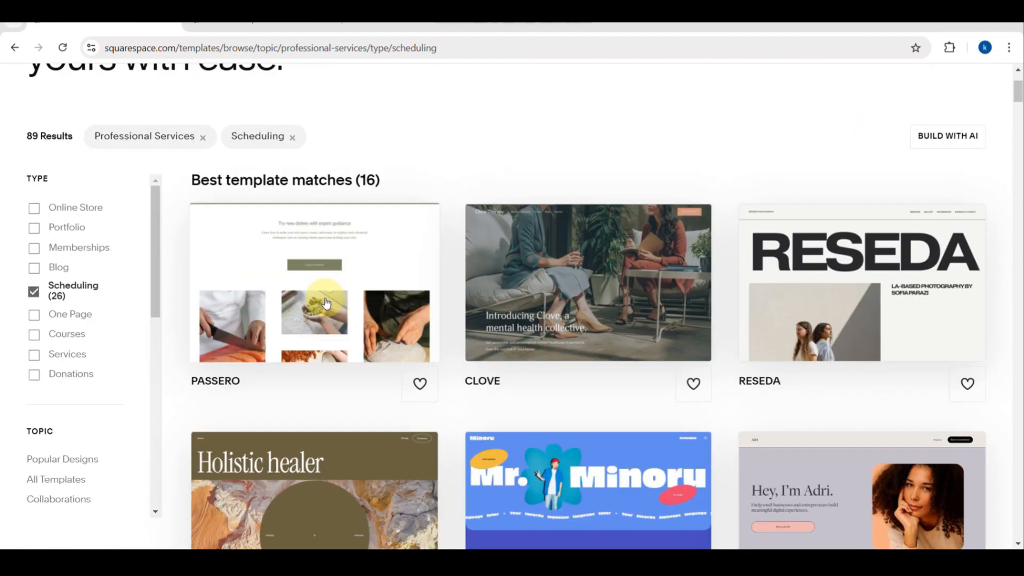
scroll(326, 303, "down", 10)
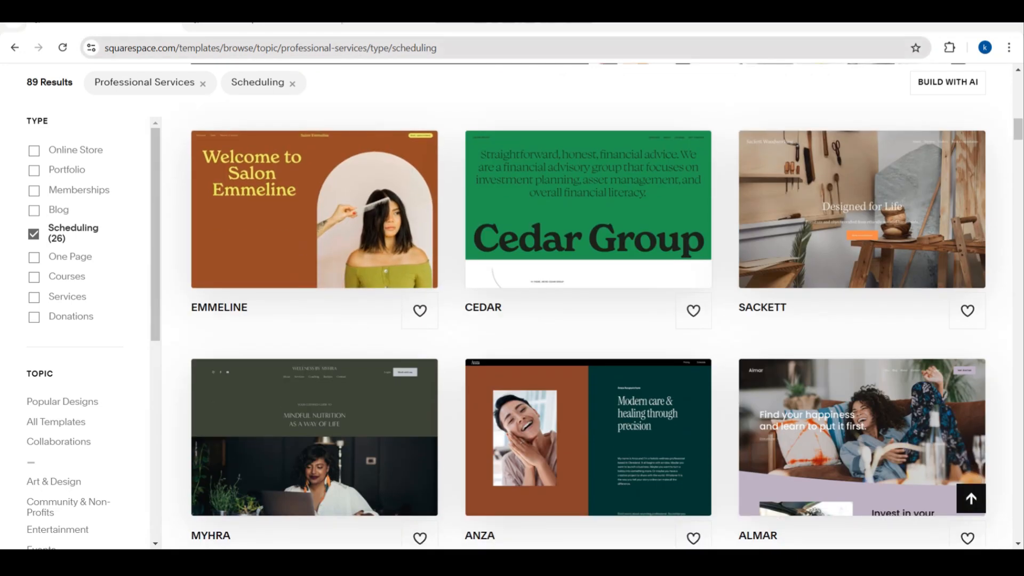
scroll(589, 320, "down", 3)
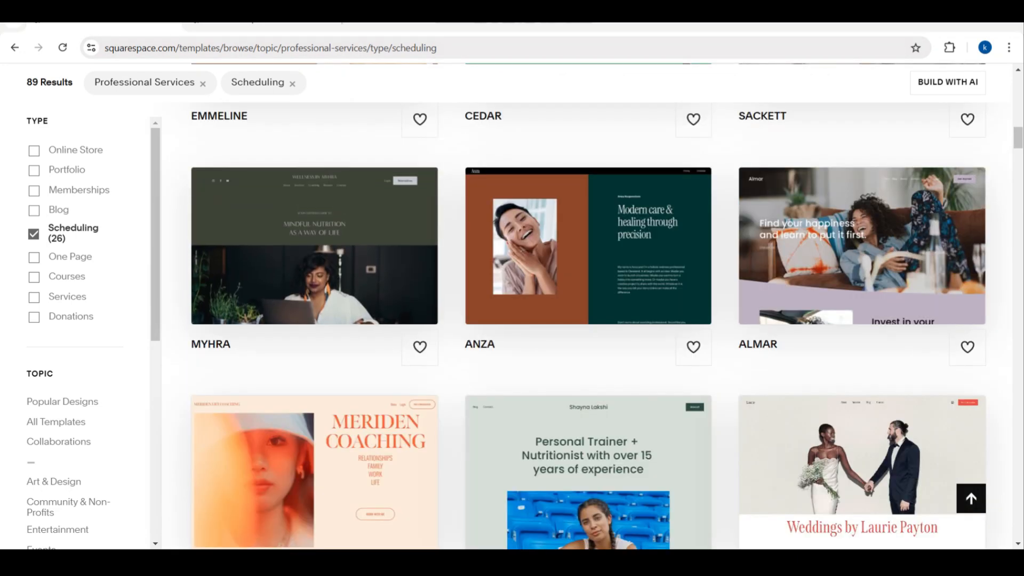
Open the Myhra template's demo page and look over its preview
left_click(318, 241)
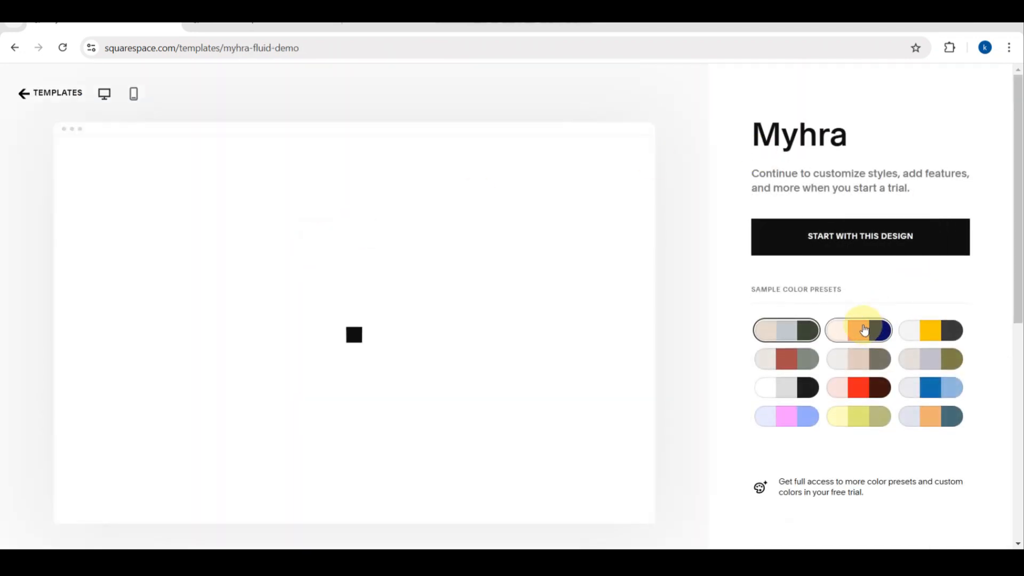
scroll(936, 341, "up", 5)
scroll(890, 358, "right", 1)
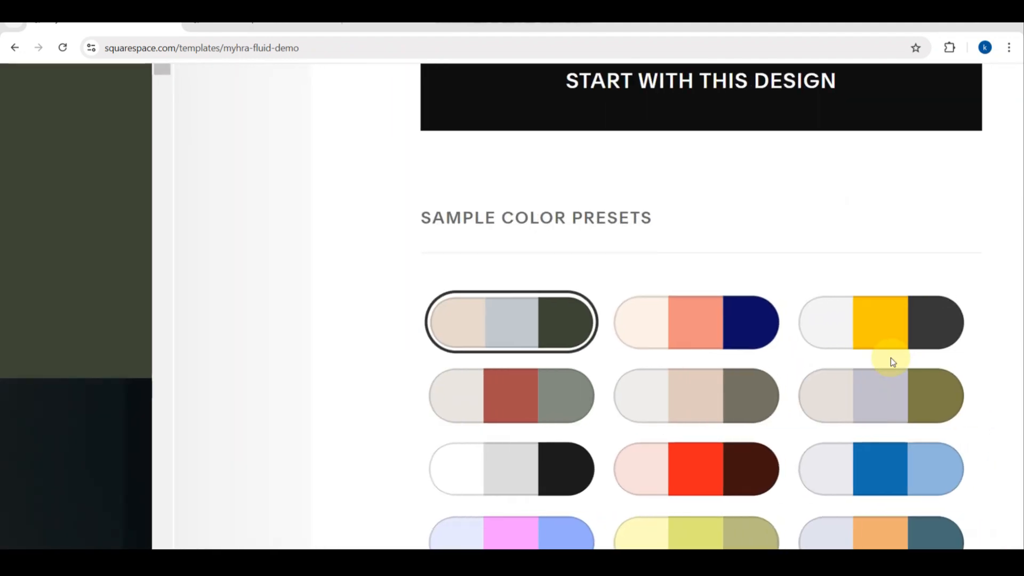
scroll(890, 360, "down", 2)
scroll(892, 363, "down", 5)
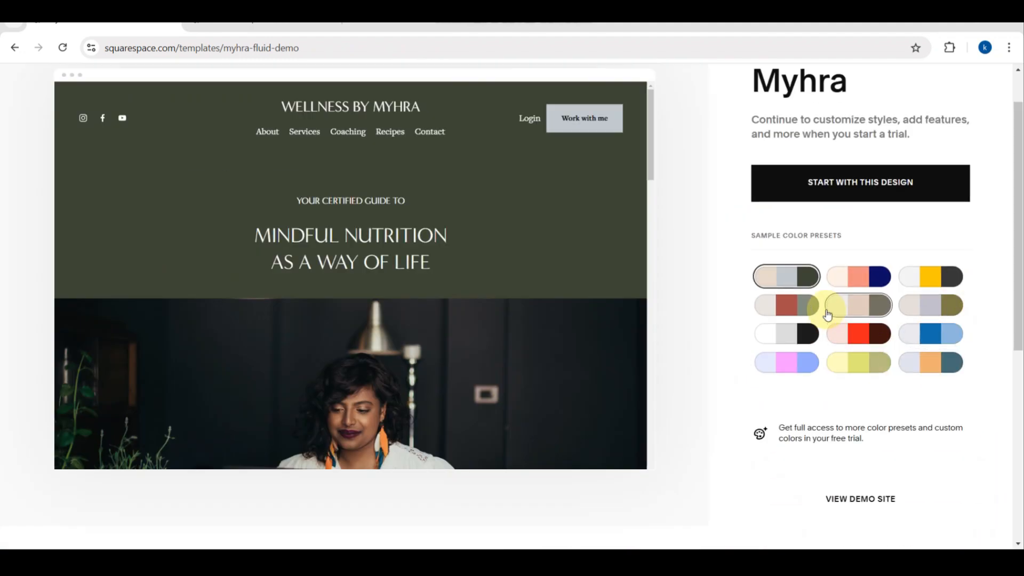
Compare the colour presets, apply olive green, and start a new site with this design
left_click(926, 310)
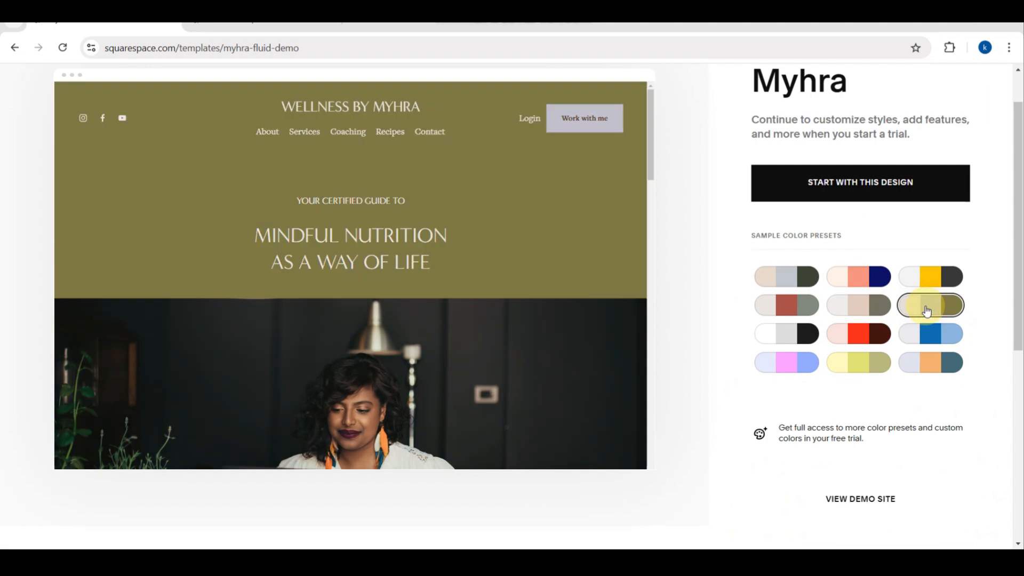
left_click(791, 312)
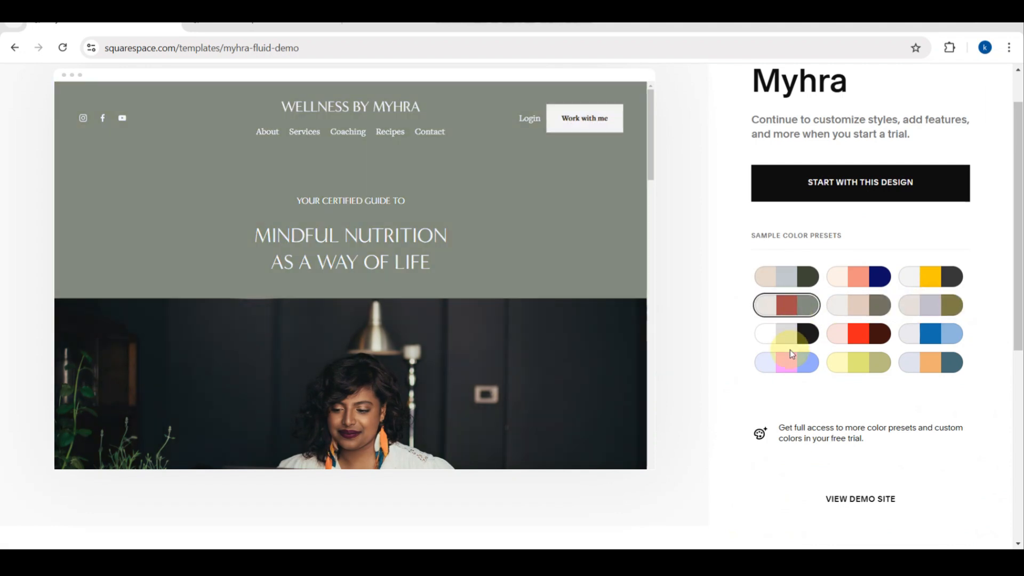
left_click(790, 365)
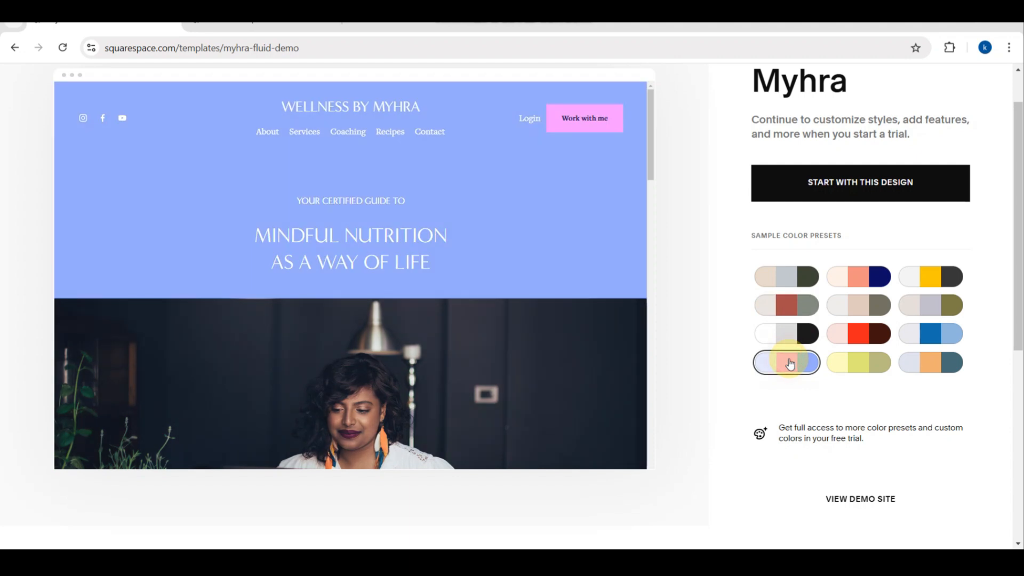
left_click(874, 373)
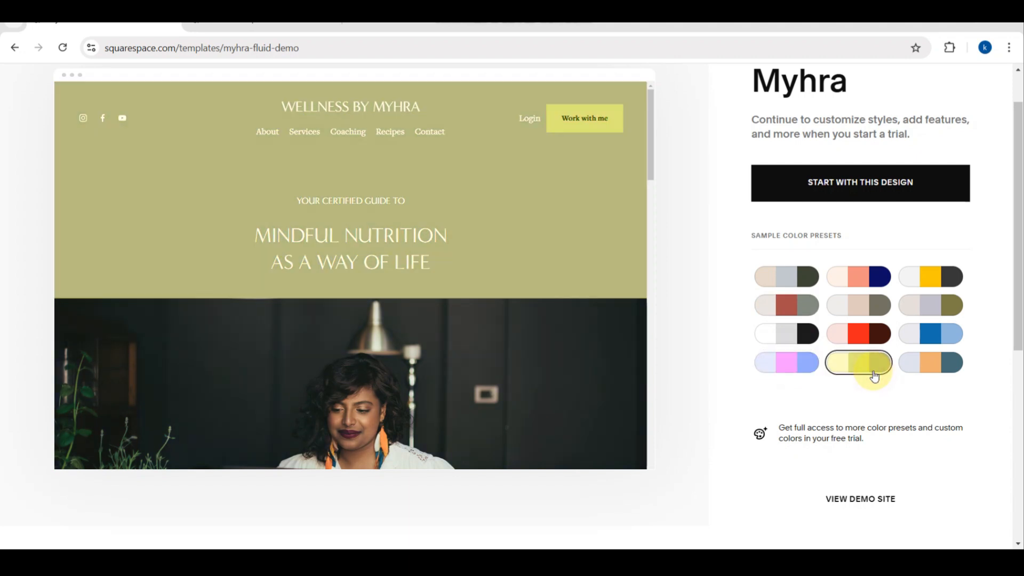
left_click(955, 362)
left_click(875, 279)
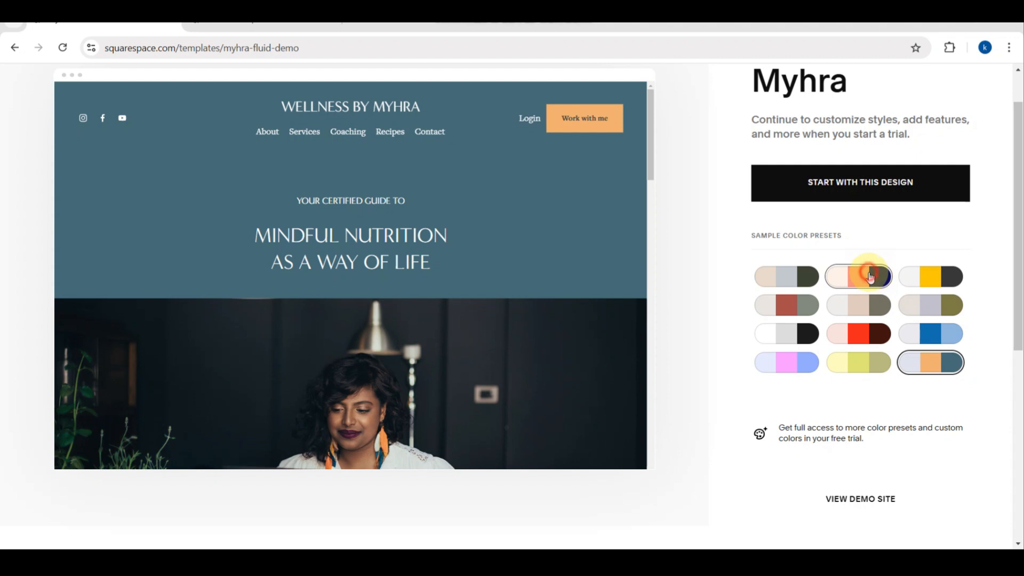
left_click(931, 278)
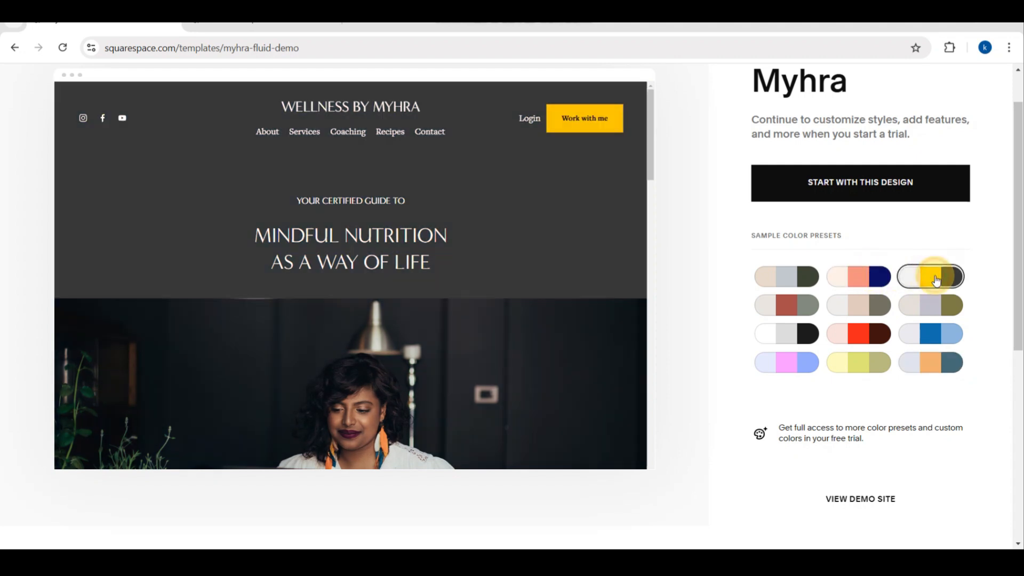
left_click(852, 363)
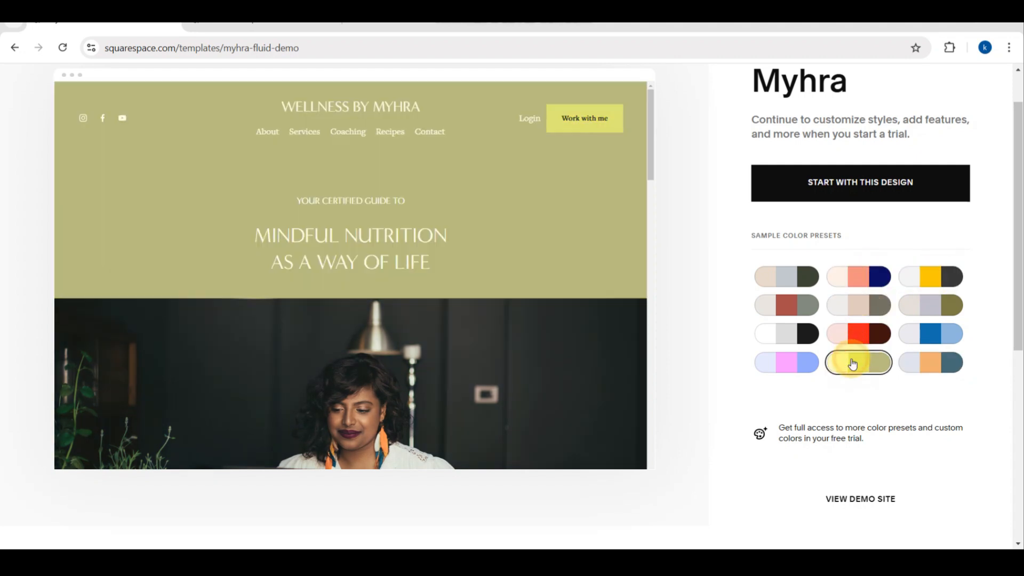
left_click(836, 198)
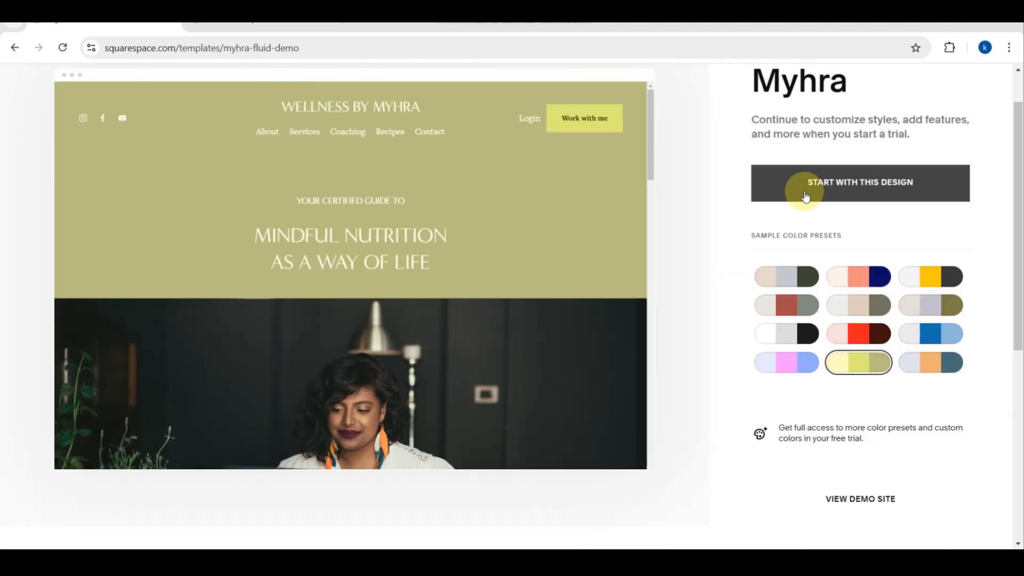
left_click(806, 197)
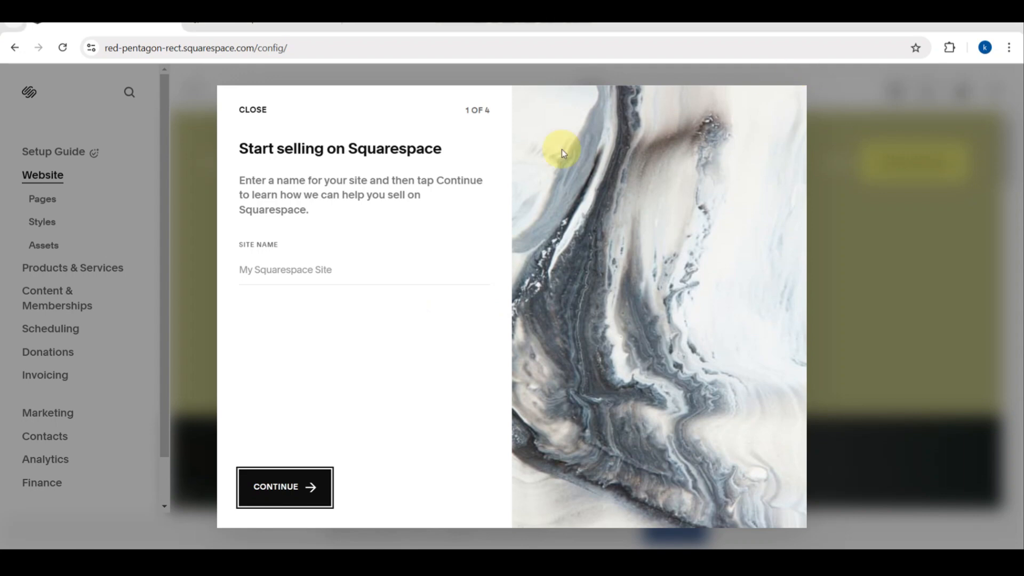
Enter KAILEARN as the site name and finish the remaining welcome tour screens
left_click(311, 263)
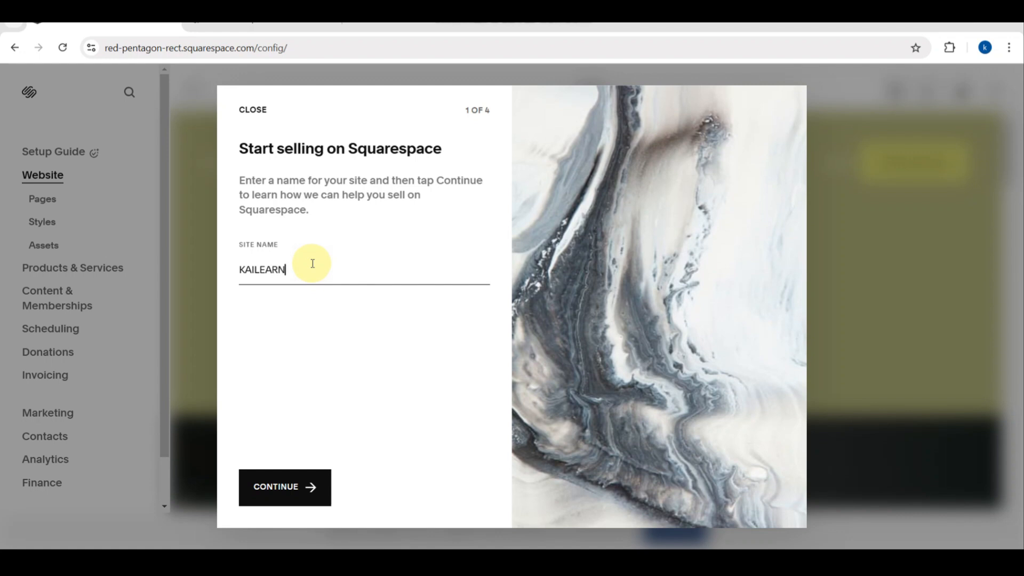
left_click(297, 486)
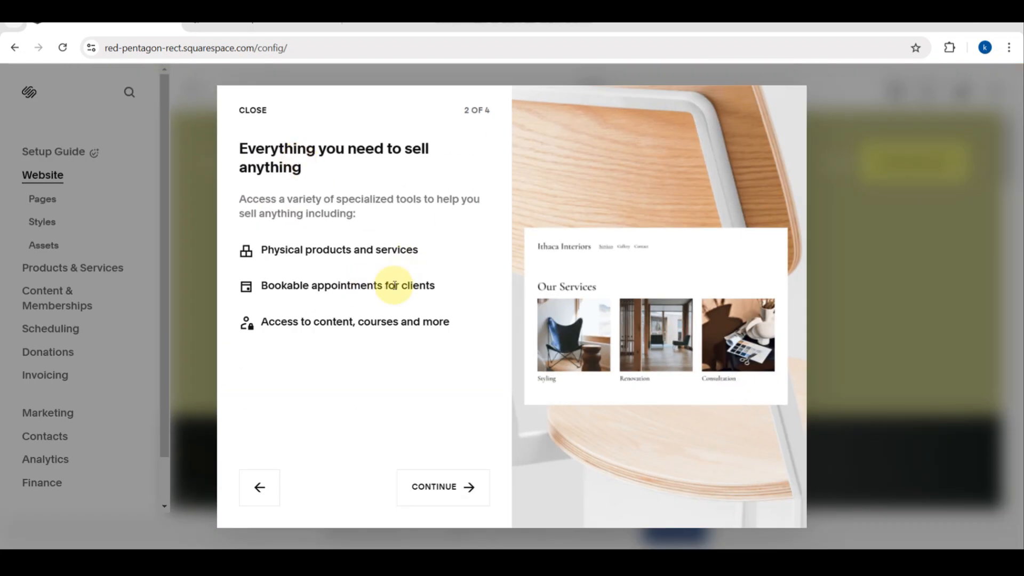
left_click(427, 496)
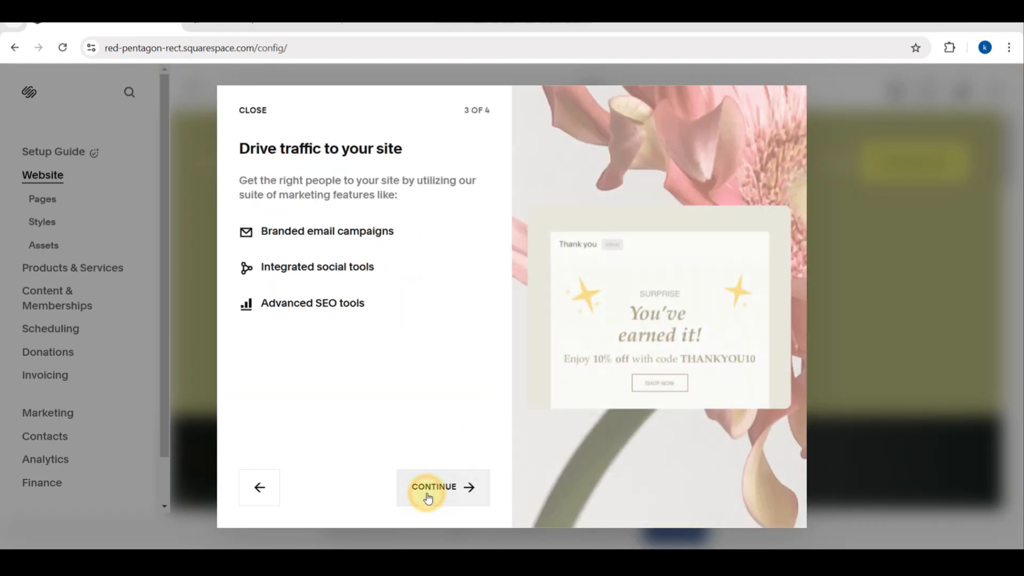
left_click(427, 496)
left_click(427, 496)
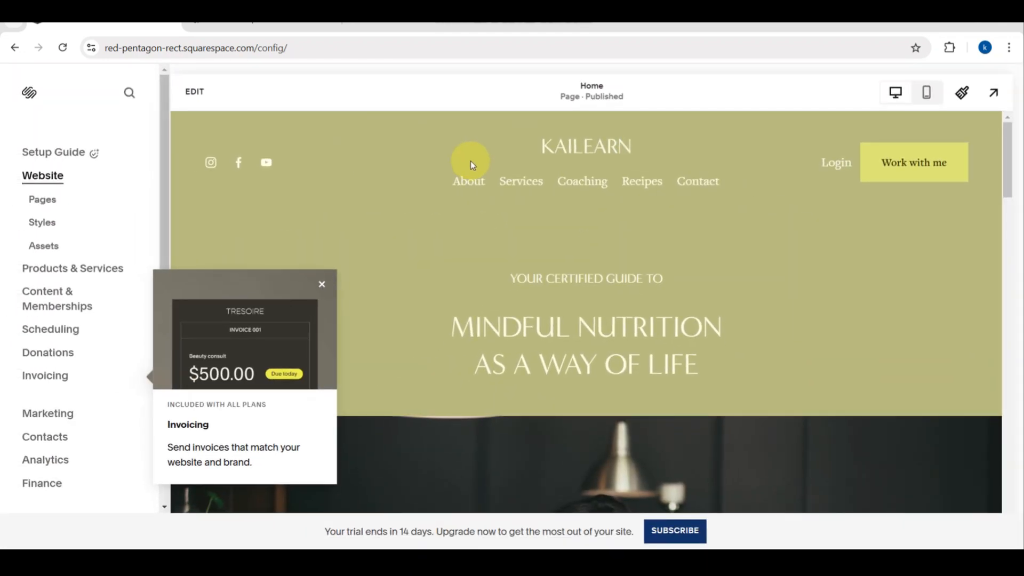
Open the About page, dismiss the Invoicing tip, and scroll through its content
left_click(464, 186)
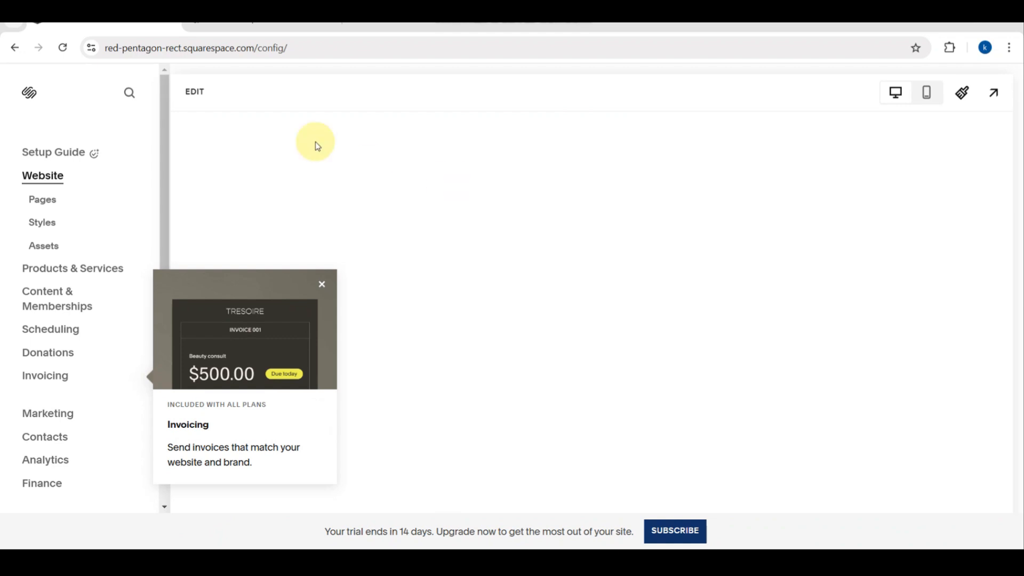
left_click(320, 286)
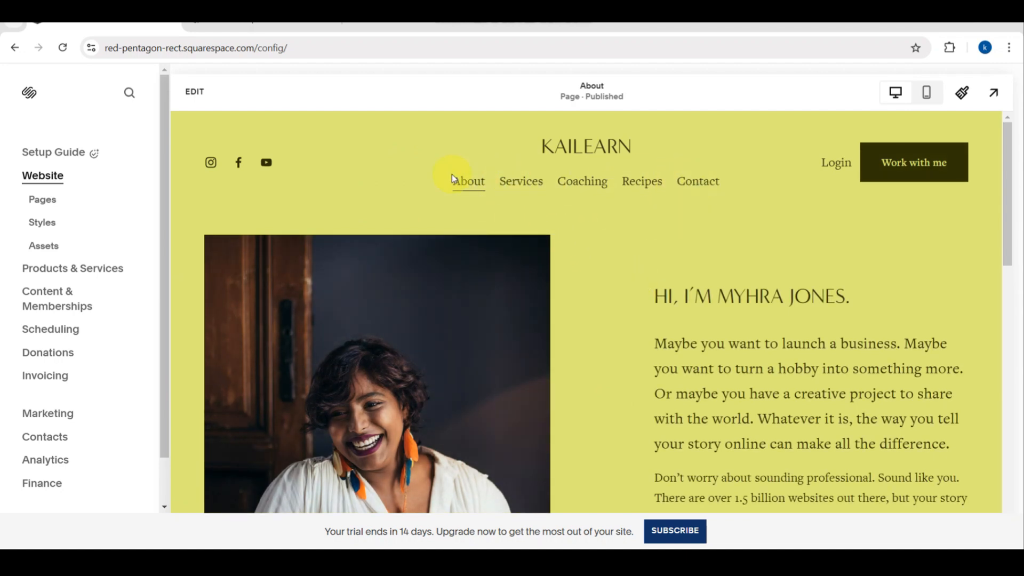
scroll(700, 373, "down", 3)
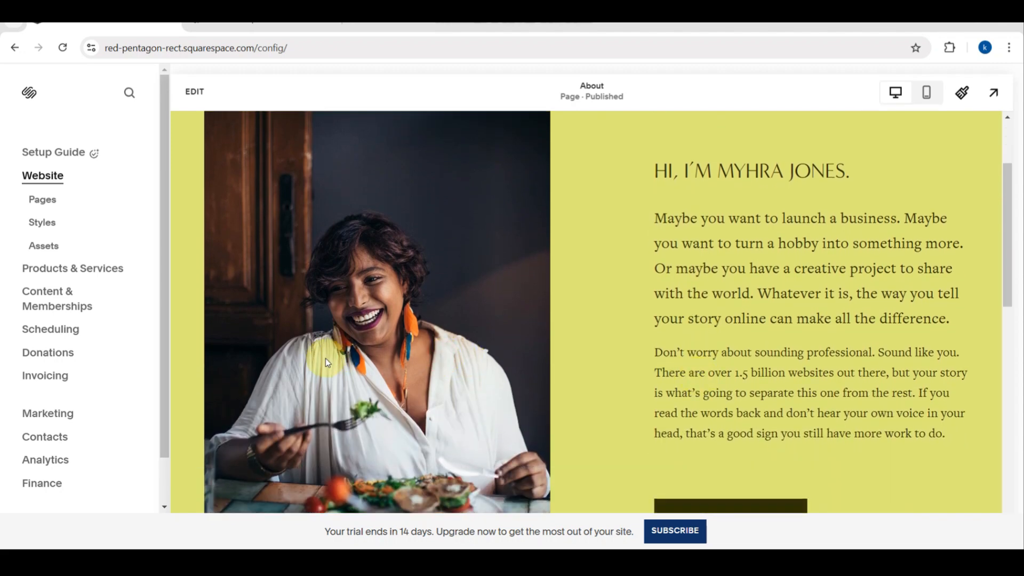
scroll(326, 357, "down", 3)
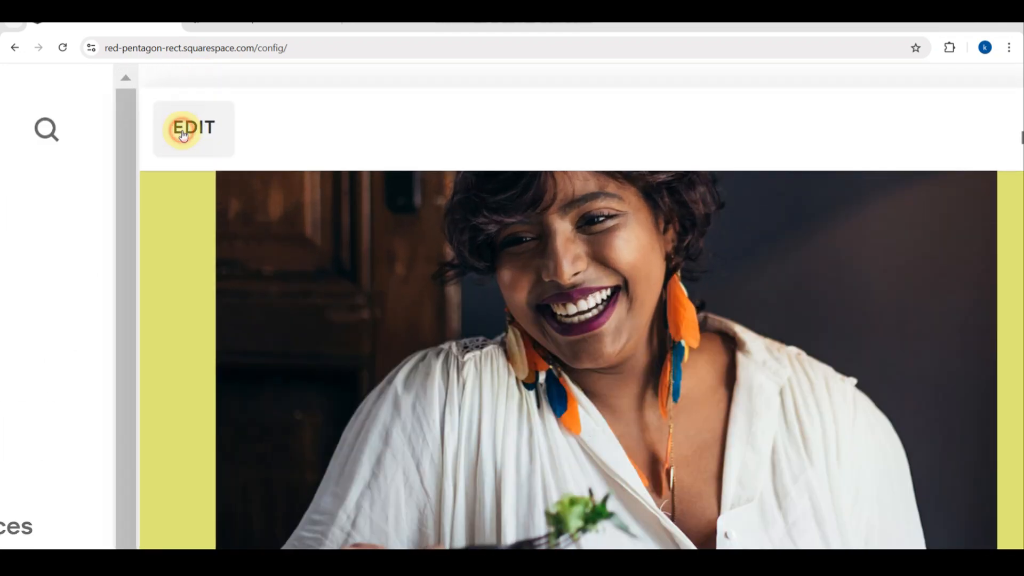
Edit the About page, select its photo block, and choose Replace > Browse Stock Images
left_click(183, 132)
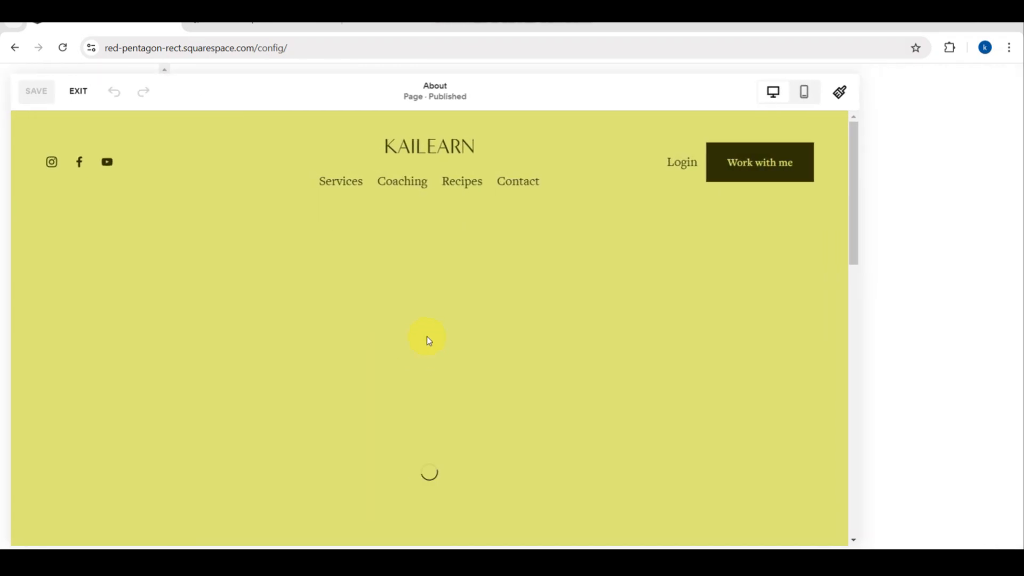
scroll(251, 382, "down", 3)
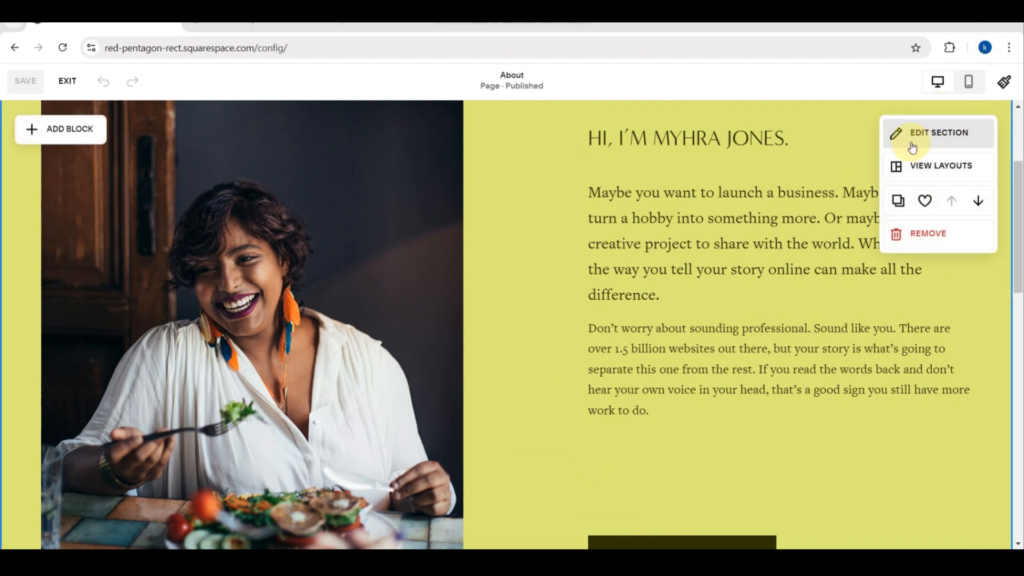
left_click(912, 143)
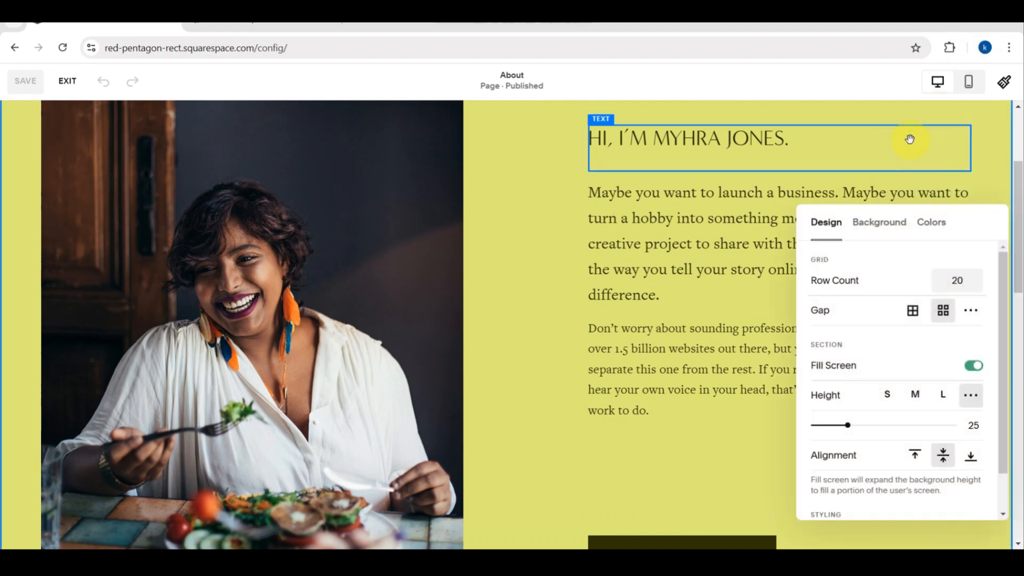
left_click(326, 297)
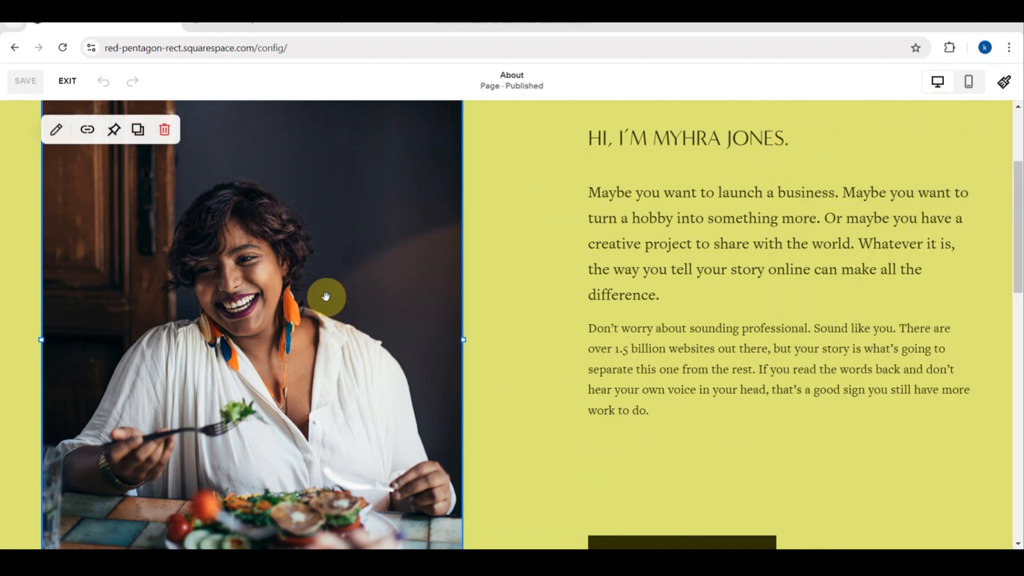
left_click(56, 128)
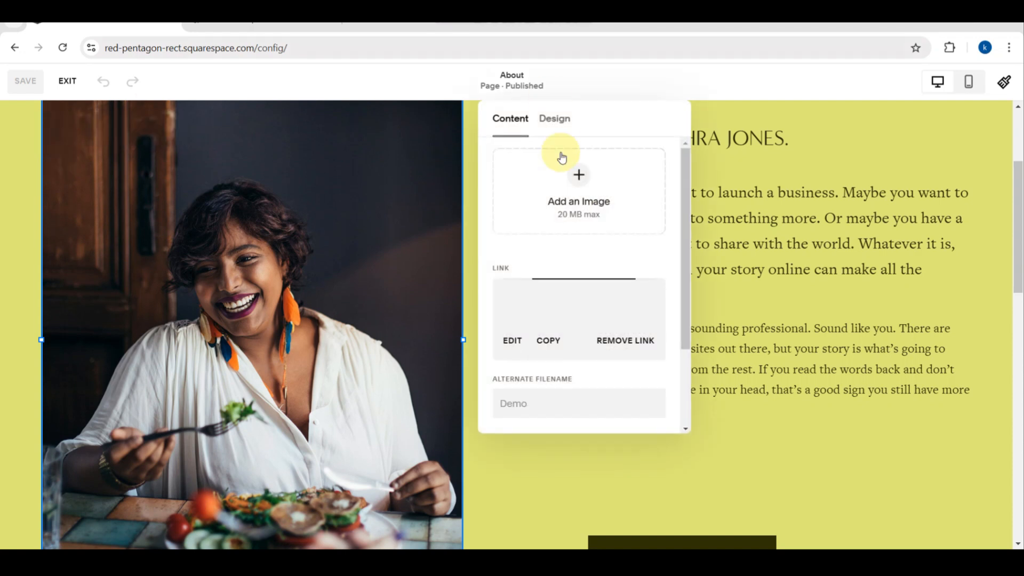
left_click(580, 177)
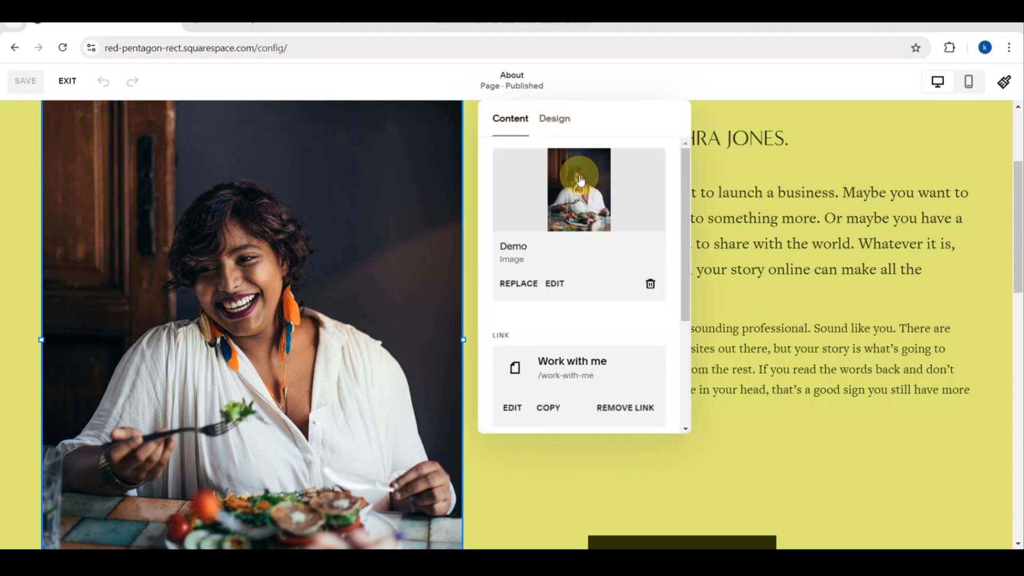
left_click_drag(581, 180, 650, 281)
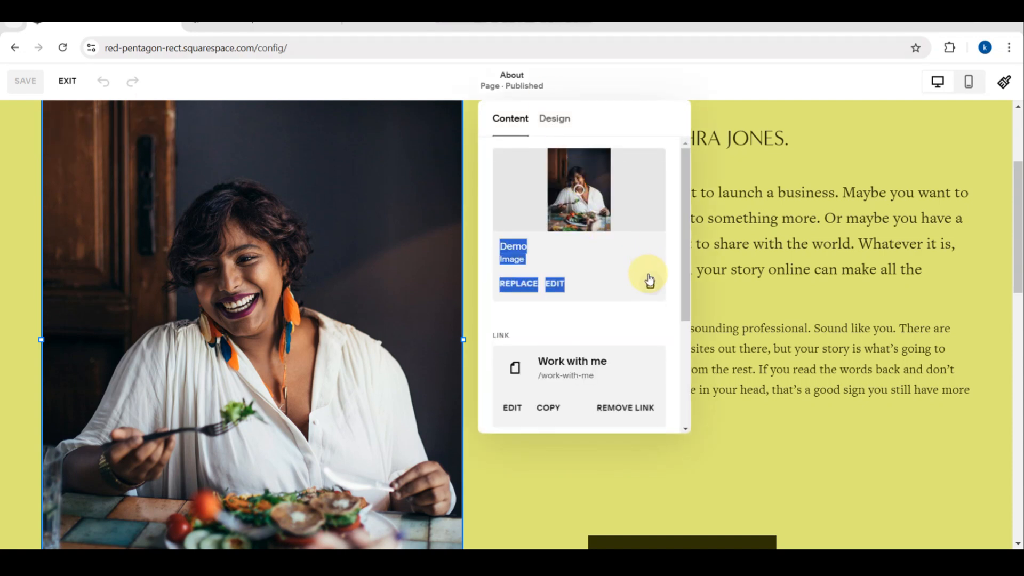
left_click(516, 285)
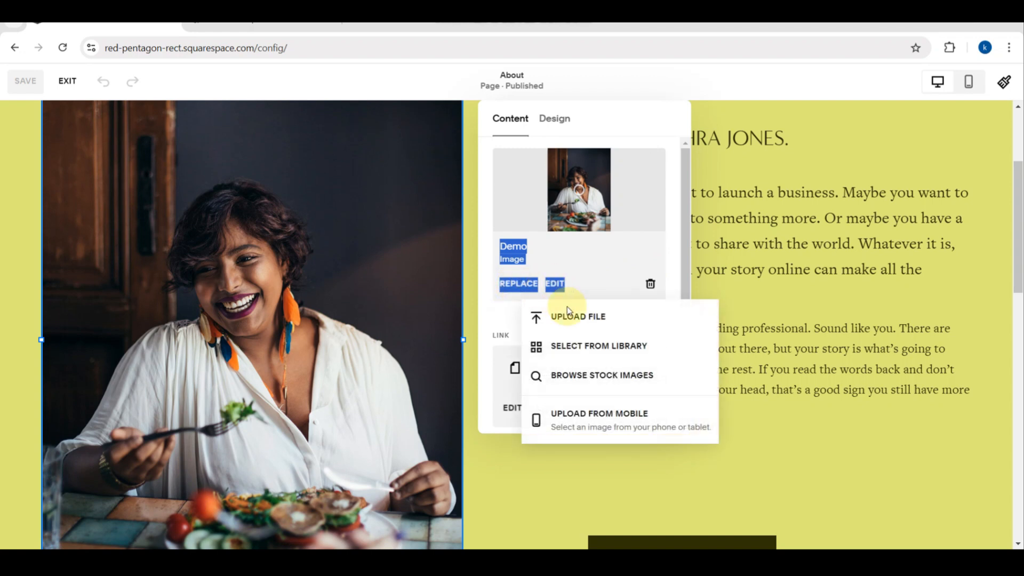
left_click(581, 346)
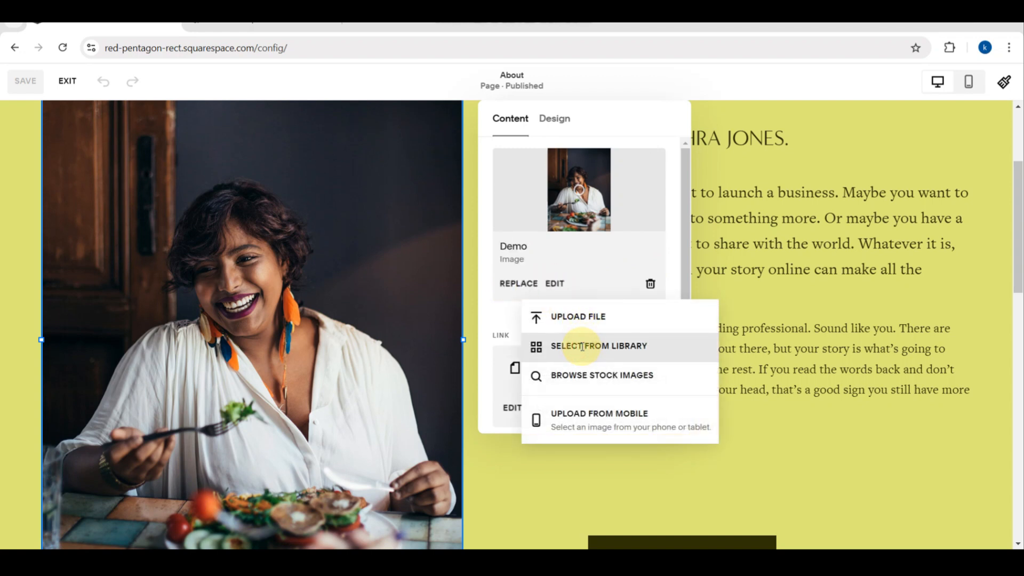
left_click_drag(582, 347, 599, 376)
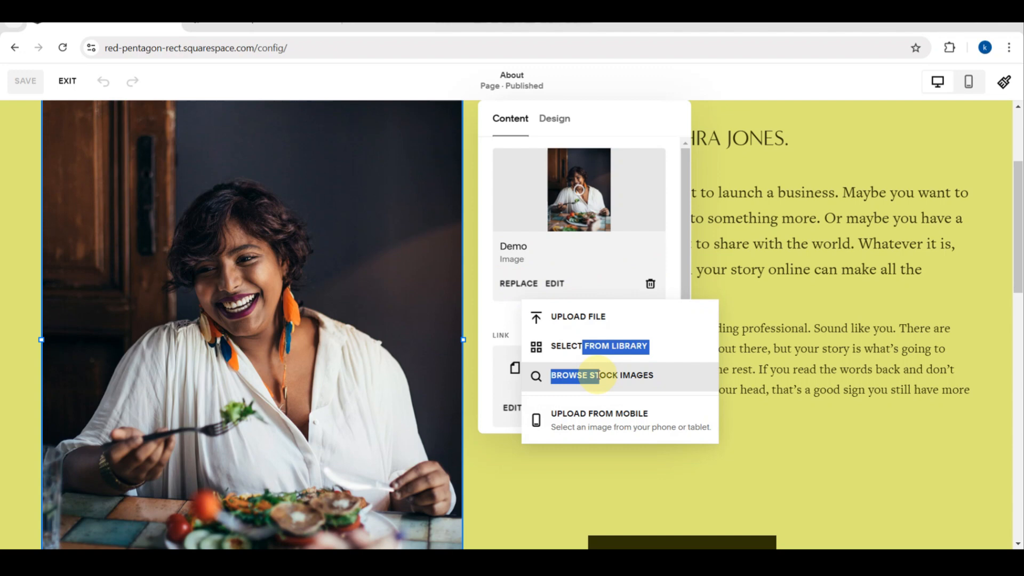
left_click(537, 377)
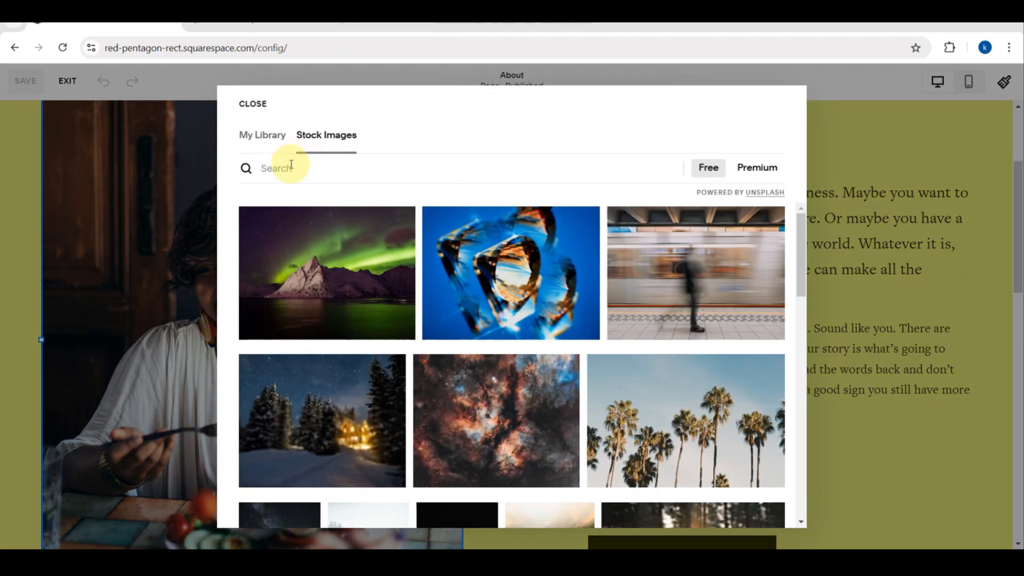
Search stock images for 'learning' and add the apple-on-stacked-books photo
left_click(291, 165)
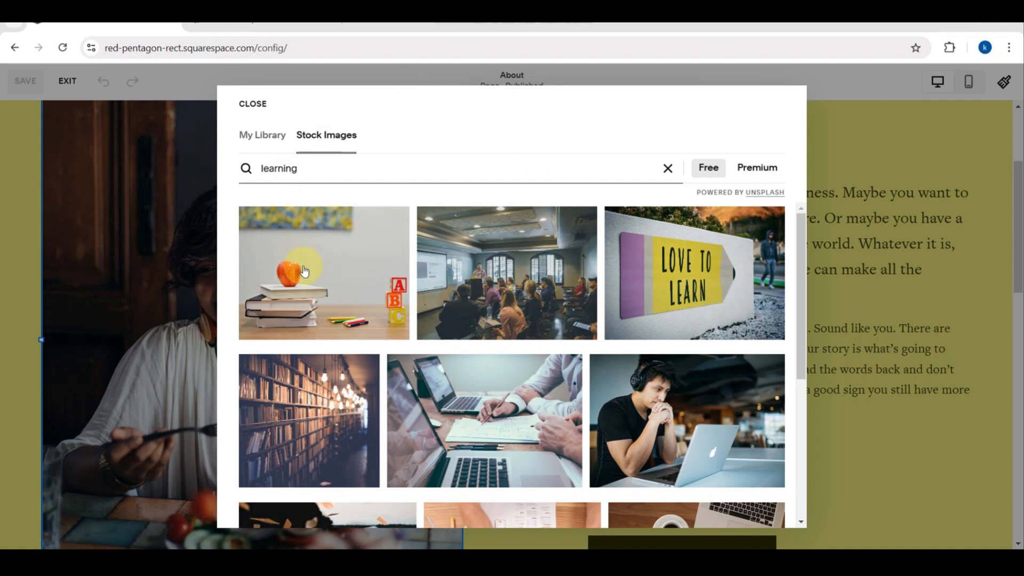
left_click(303, 272)
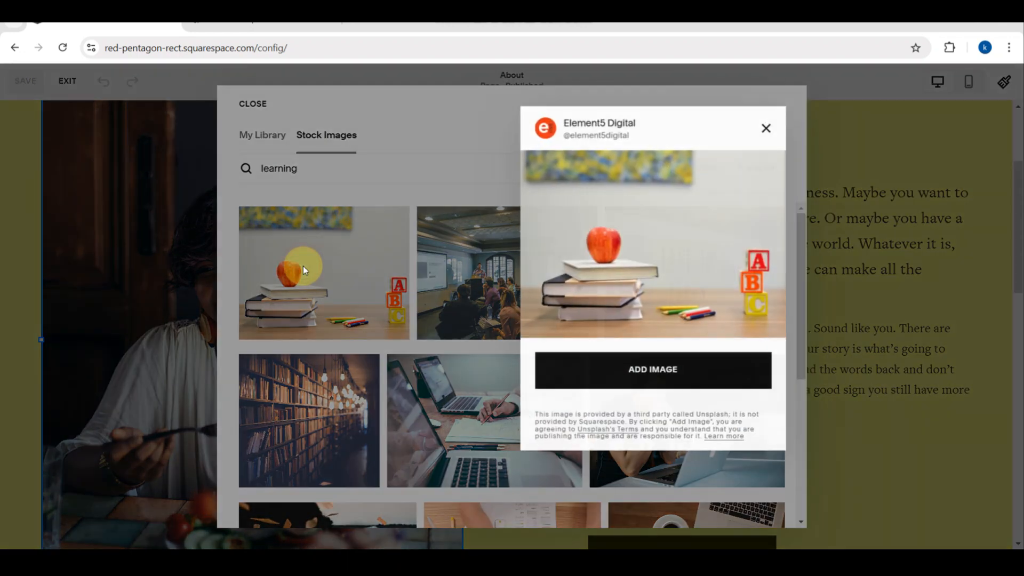
left_click(613, 383)
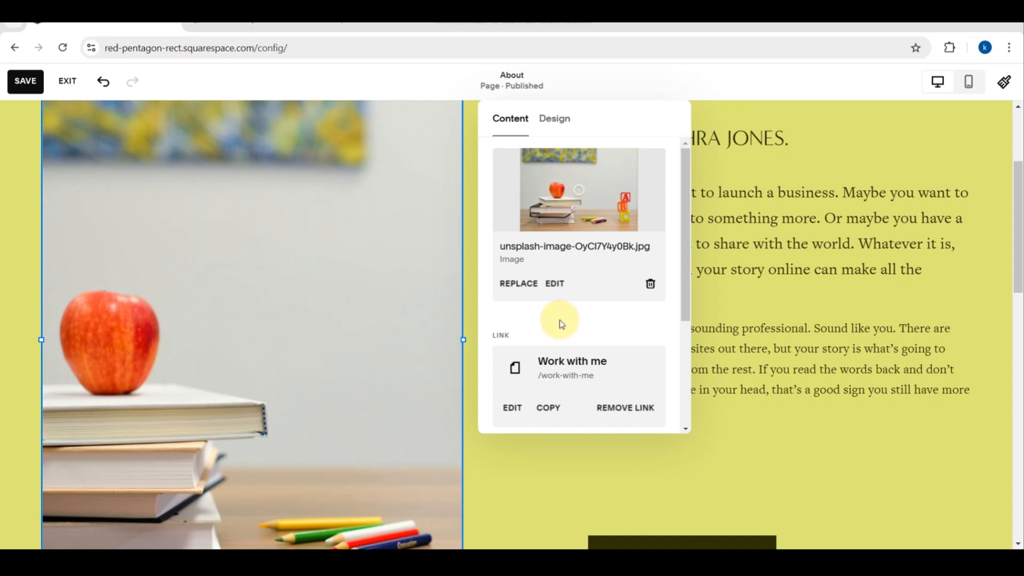
Save the apple-on-books photo in the image editor and close its settings, returning to the intro text
left_click(554, 283)
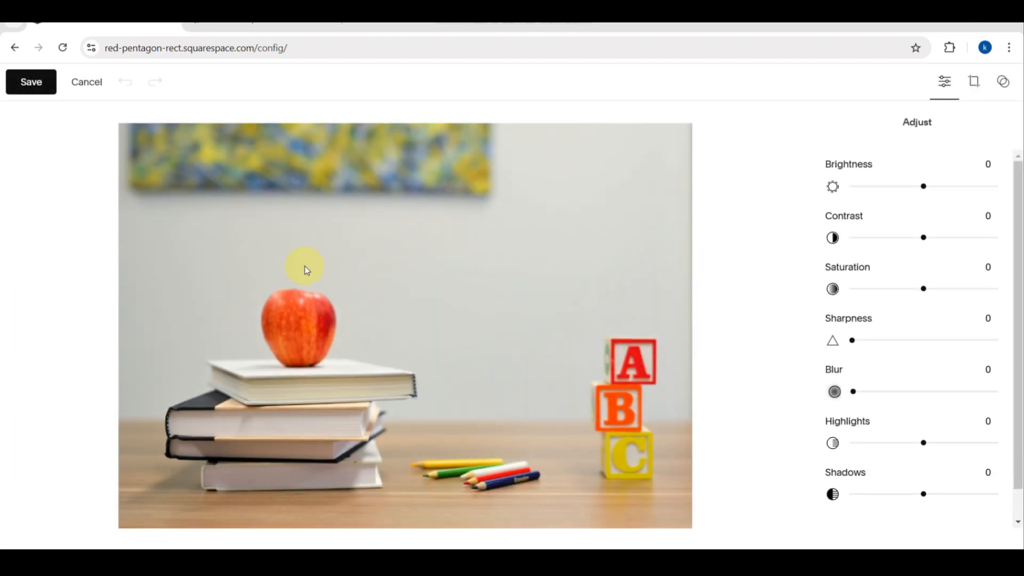
left_click(4, 82)
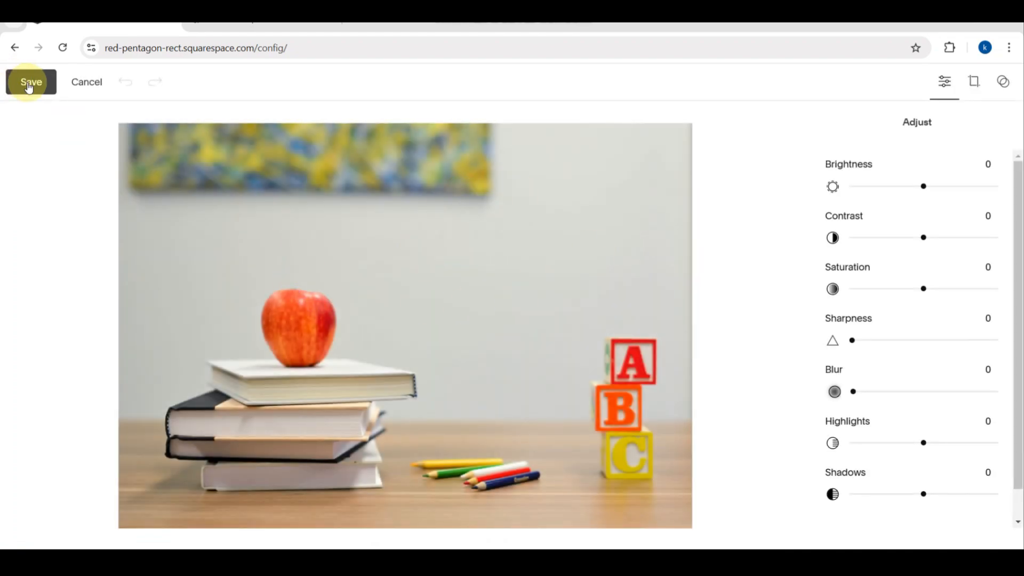
left_click(26, 84)
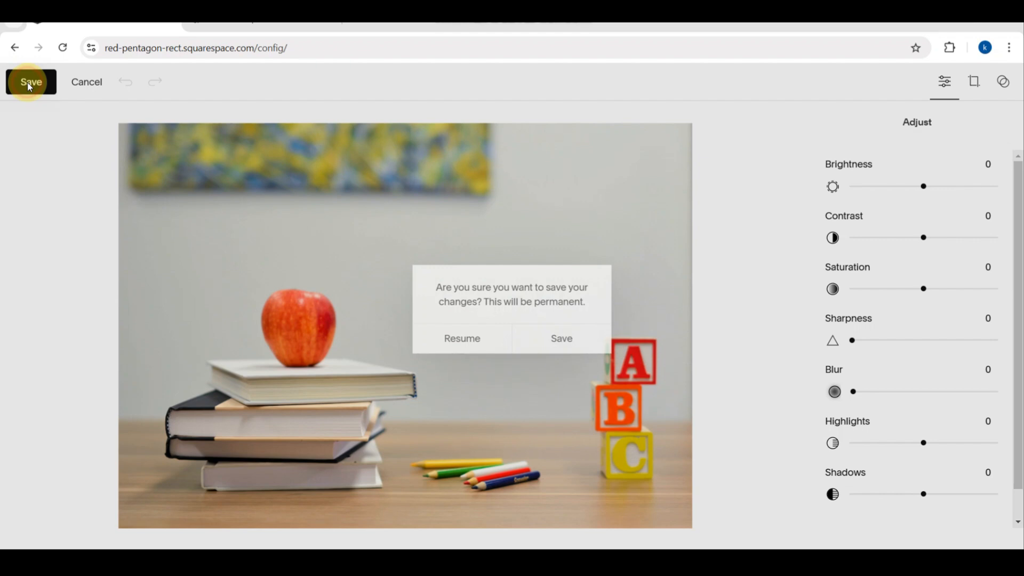
left_click(488, 341)
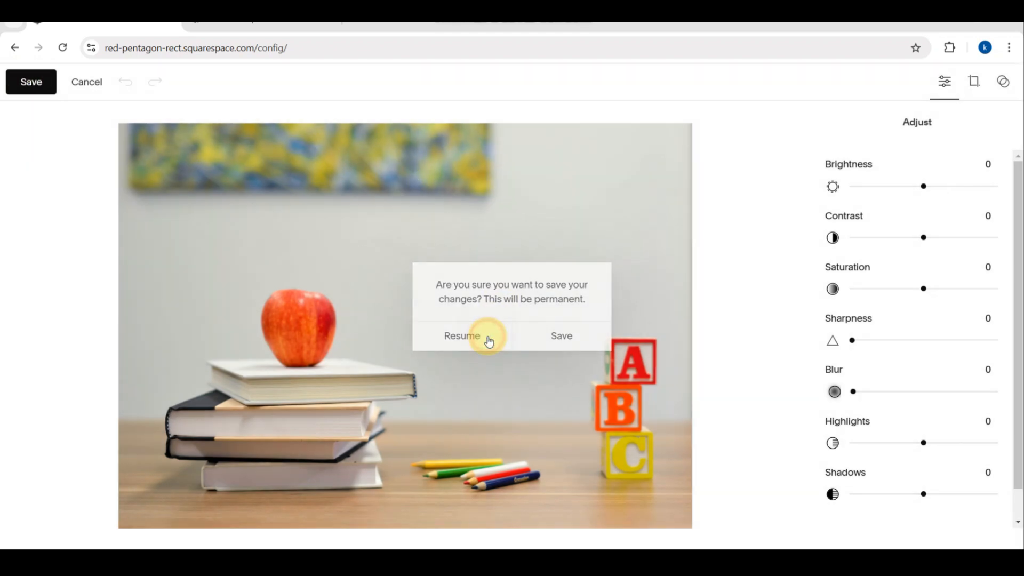
left_click(31, 80)
left_click(554, 336)
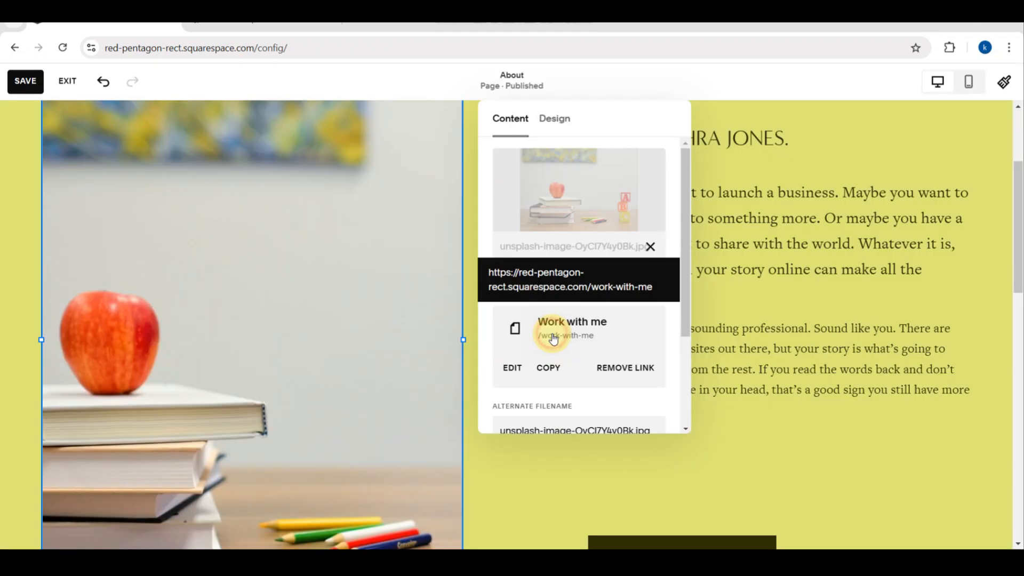
left_click(726, 221)
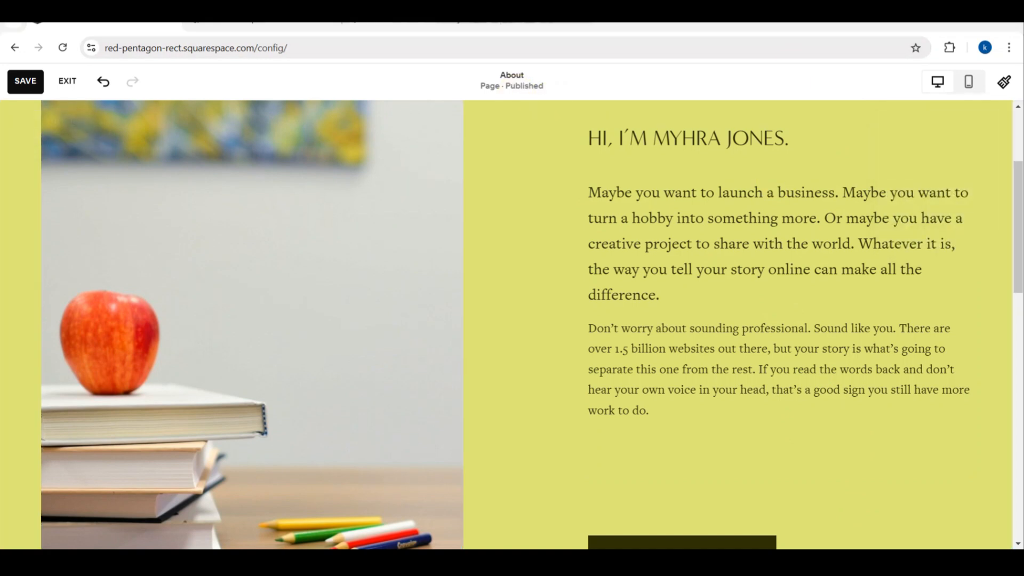
Replace both About page intro paragraphs with the pasted Kailearn online learning platform description
left_click(639, 240)
triple_click(613, 218)
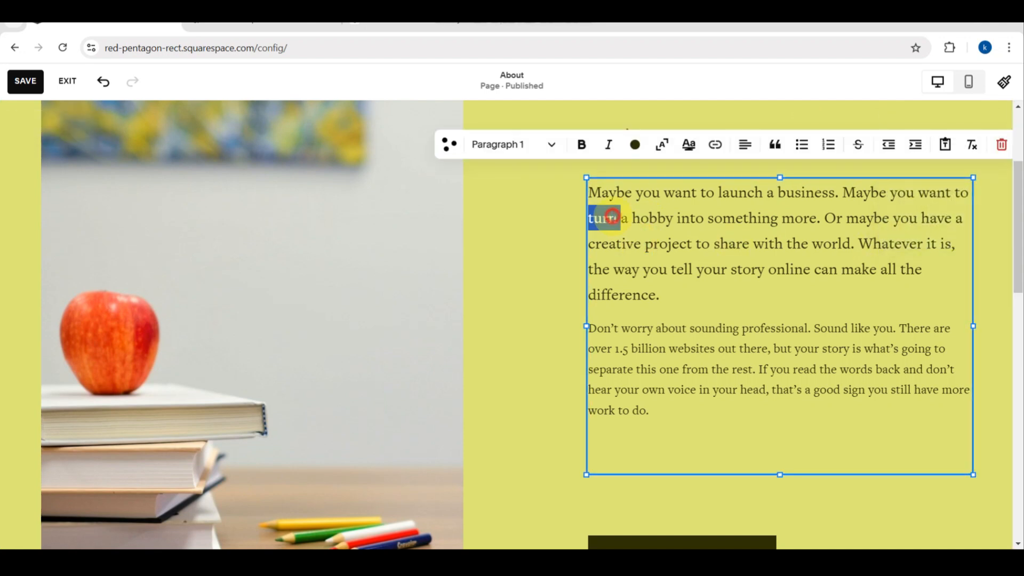
left_click(655, 419)
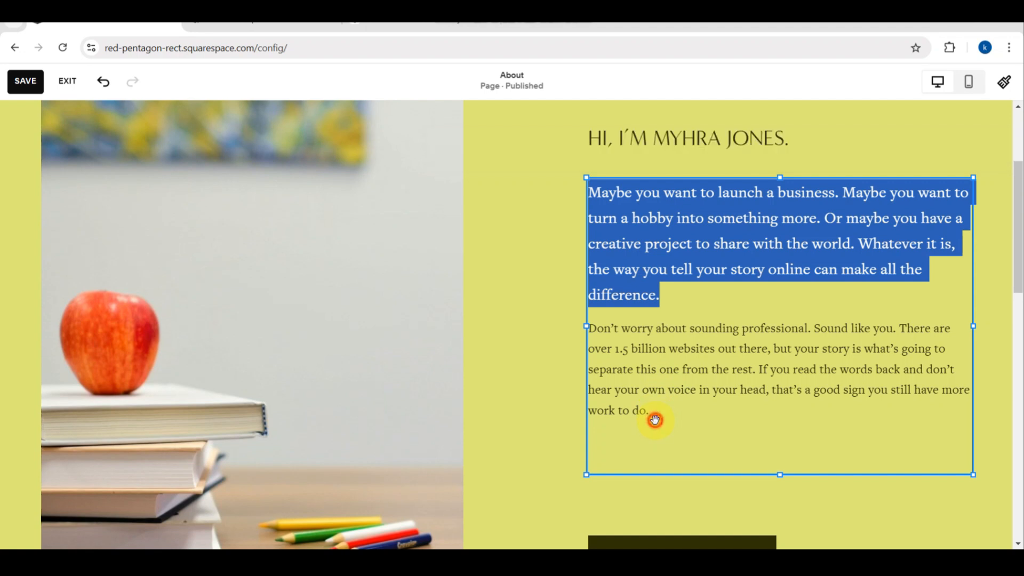
left_click(640, 412)
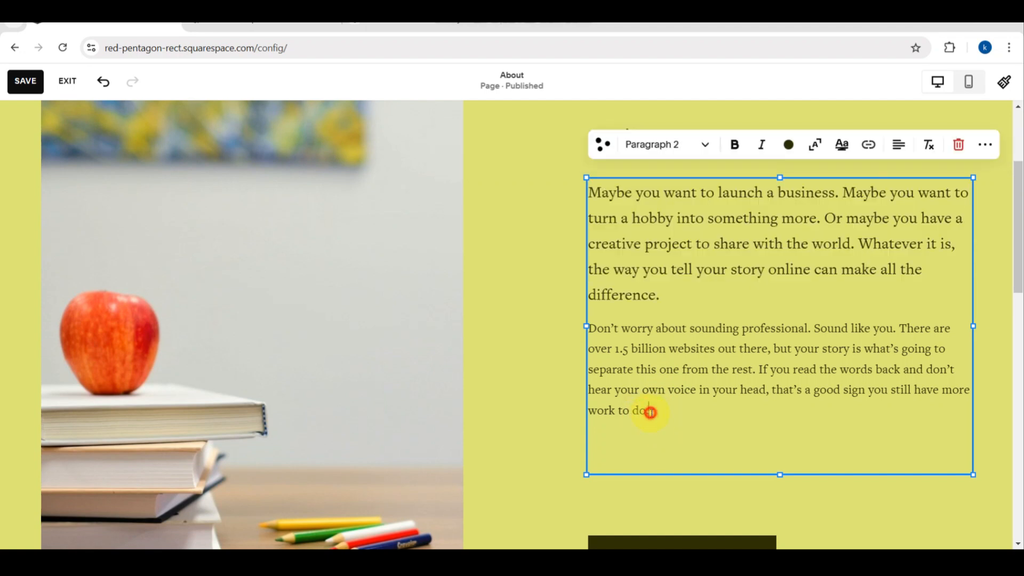
left_click_drag(650, 412, 582, 199)
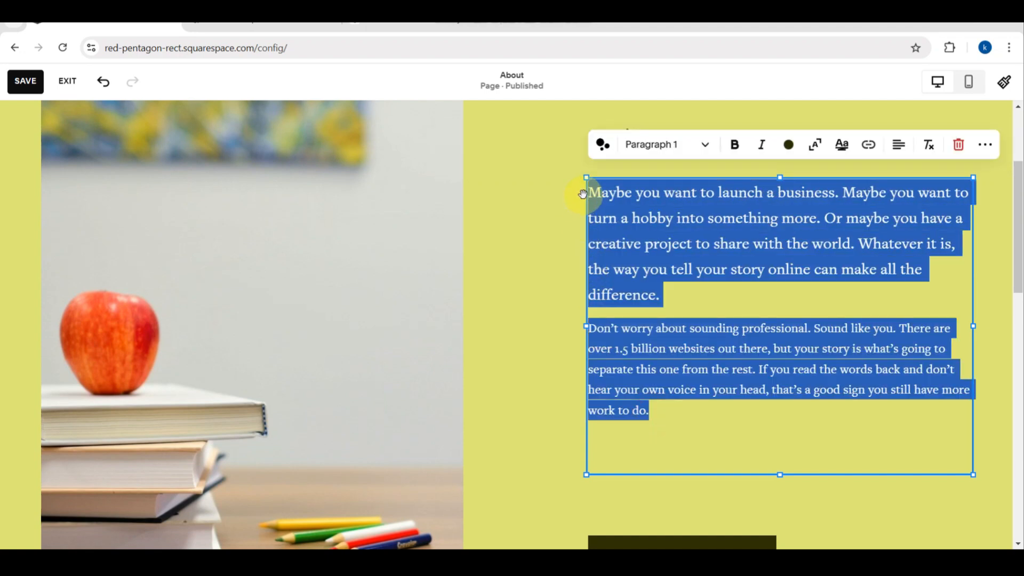
type("Kailearn is an innovative online learning platform designed to empower individuals with the knowledge and skills they need to thrive in today’s fast-paced world. Whether you’re looking to enhance your professional expertise, explore a new hobby, or build a side hustle, Kailearn offers a wide variety of courses tailored to meet your goals. At Kailearn, we believe in making education accessible, engaging, and practical. Our courses are crafted by industry experts and are designed with flexible, self-paced learning in mind. Join a growing community of learners and take the first step toward unlocking your potential with Kailearn—where learning meets possibility!")
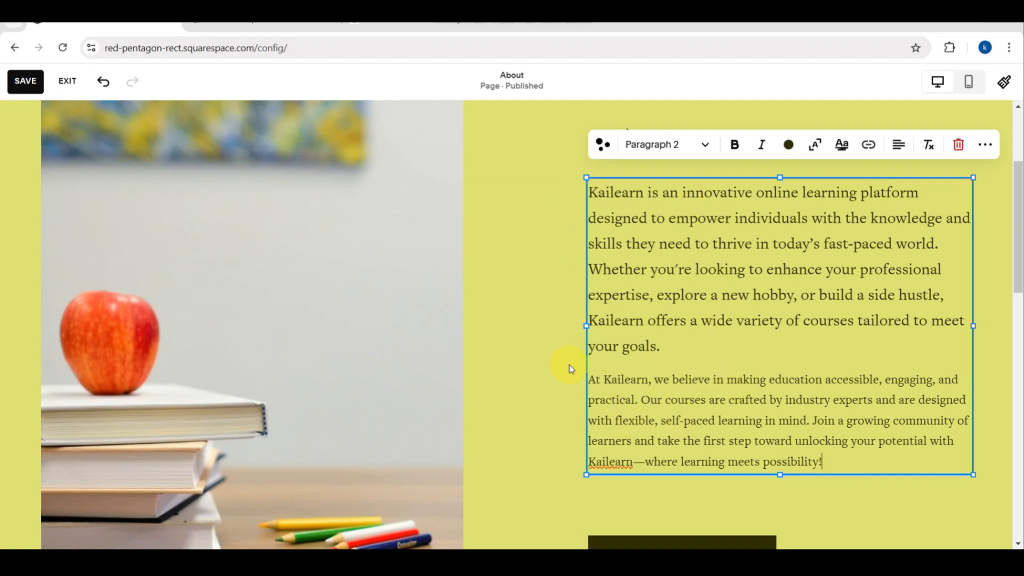
left_click(500, 317)
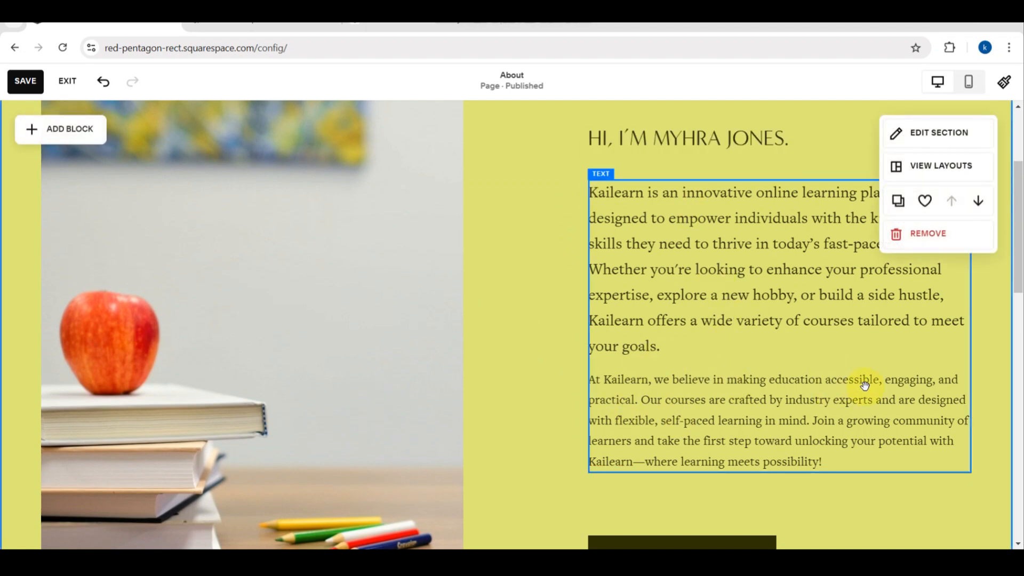
Retype the About page heading as 'Welcome to Kailearn' so it reads WELCOME TO KAILEARN
triple_click(769, 148)
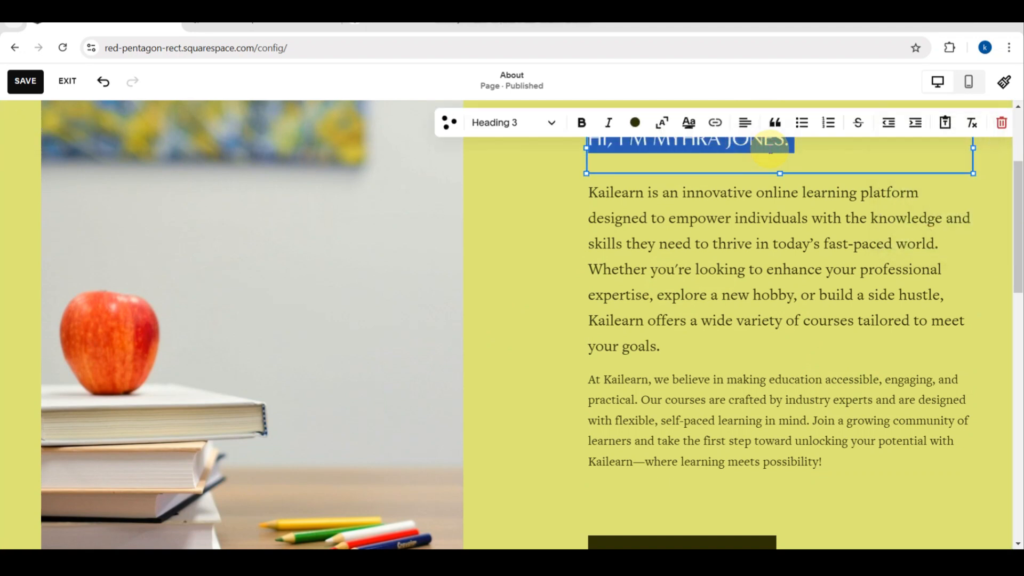
type("We")
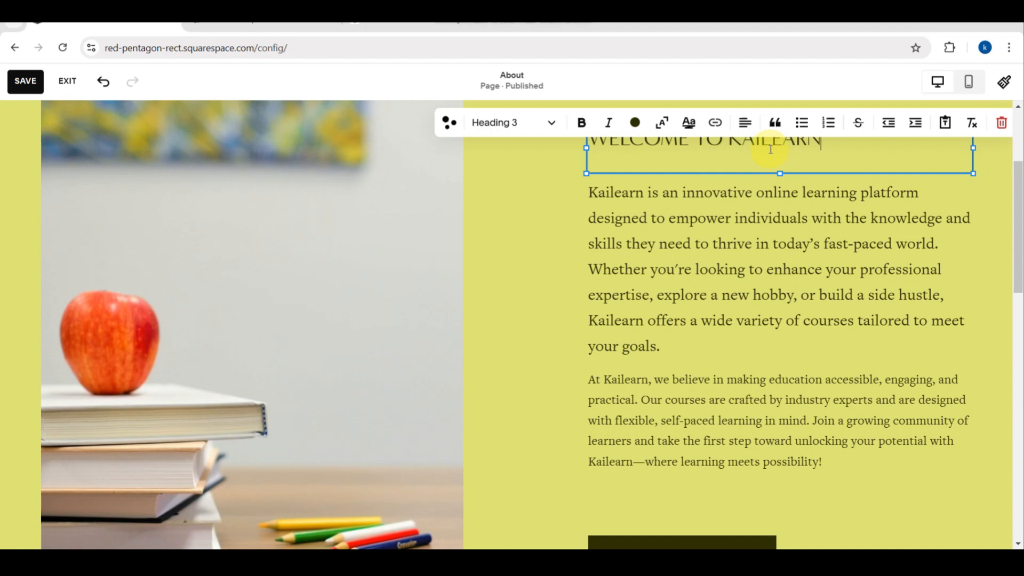
left_click(485, 148)
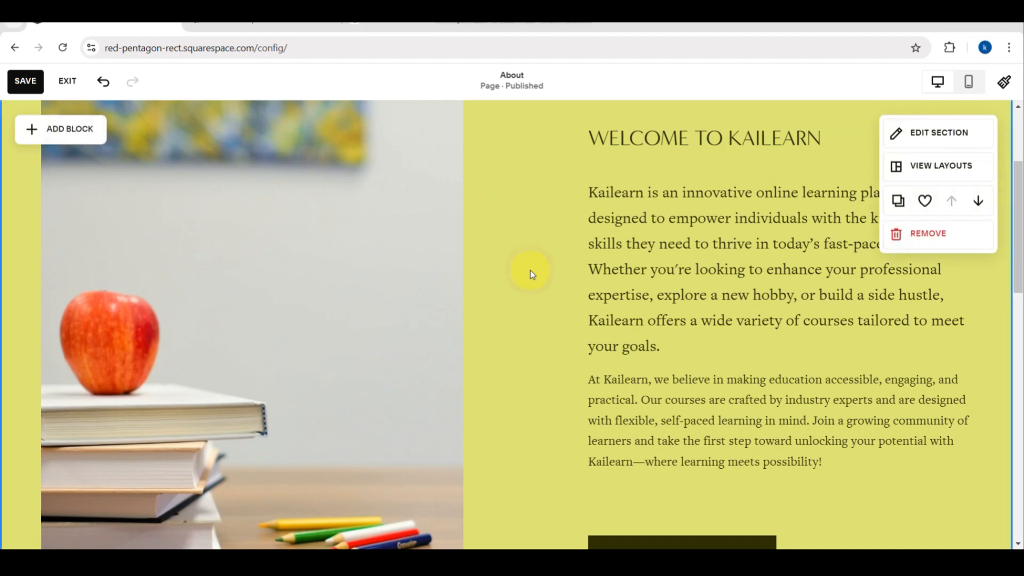
scroll(530, 270, "up", 3)
scroll(530, 270, "down", 7)
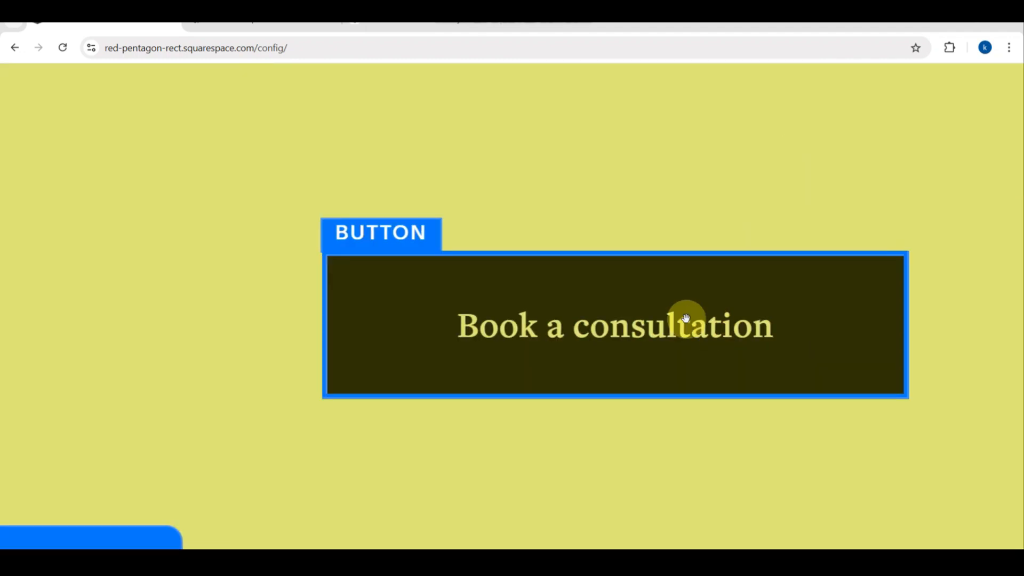
left_click(615, 326)
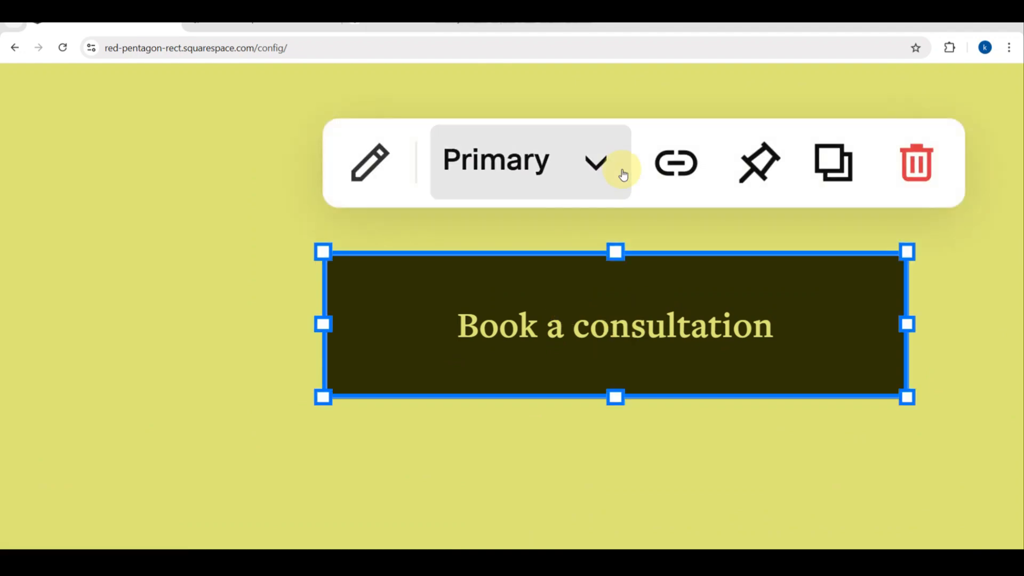
left_click(698, 189)
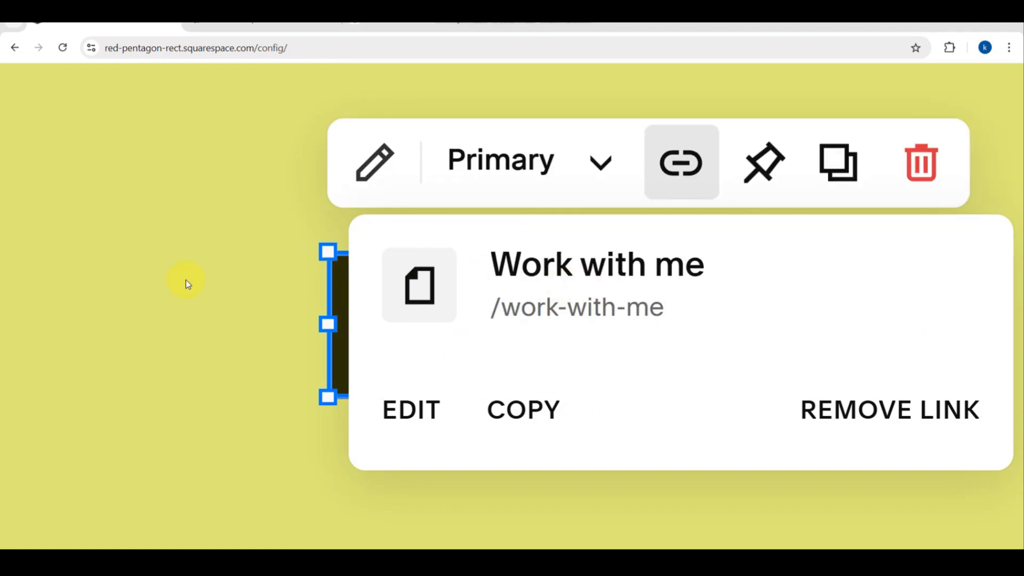
left_click(186, 279)
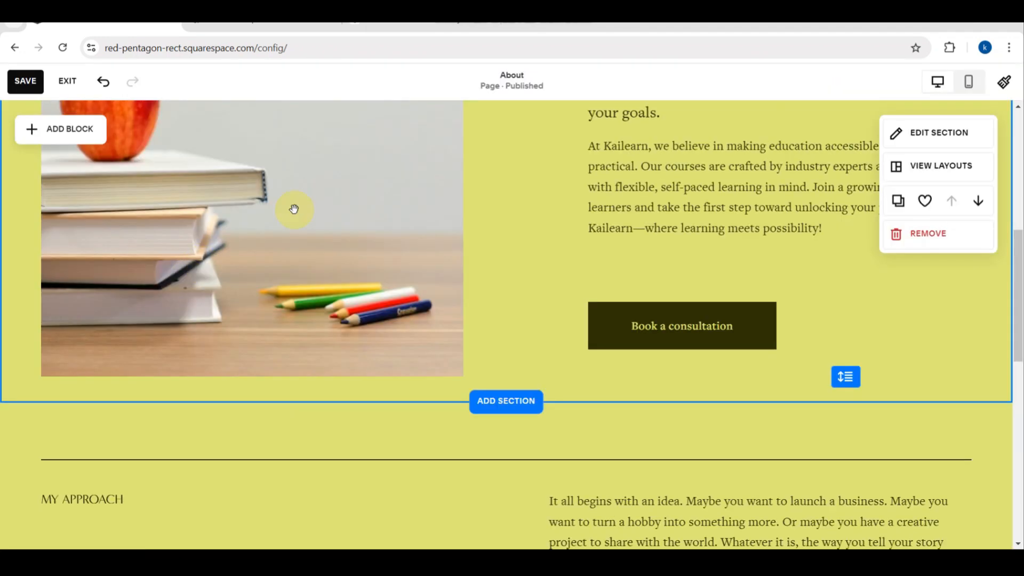
scroll(465, 332, "down", 5)
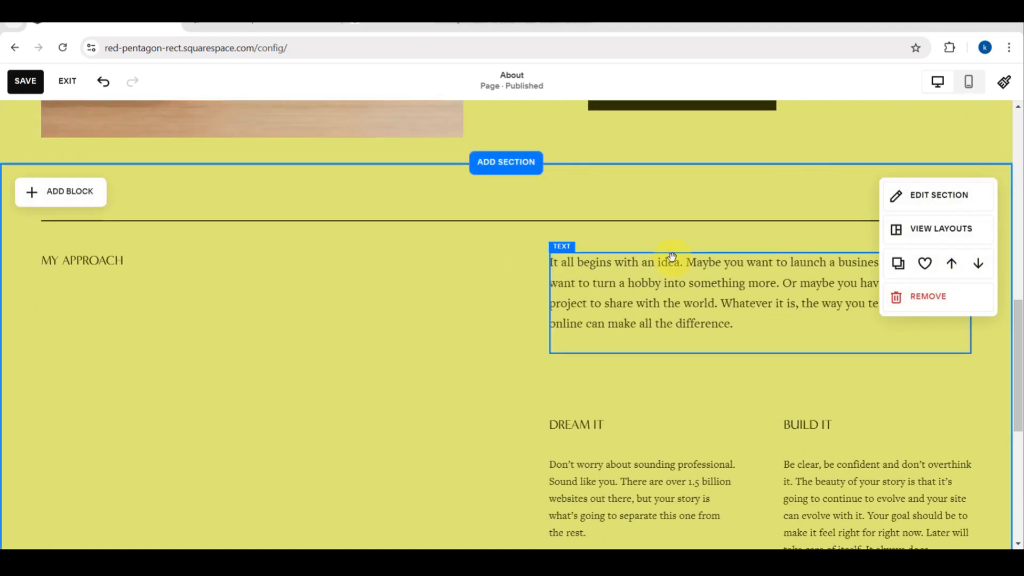
scroll(671, 257, "down", 4)
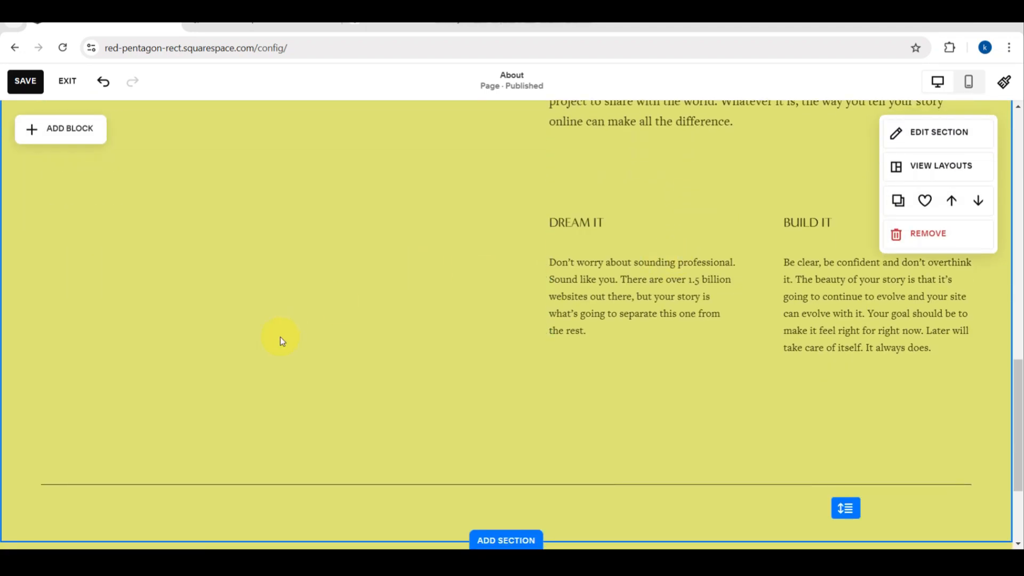
scroll(281, 340, "down", 3)
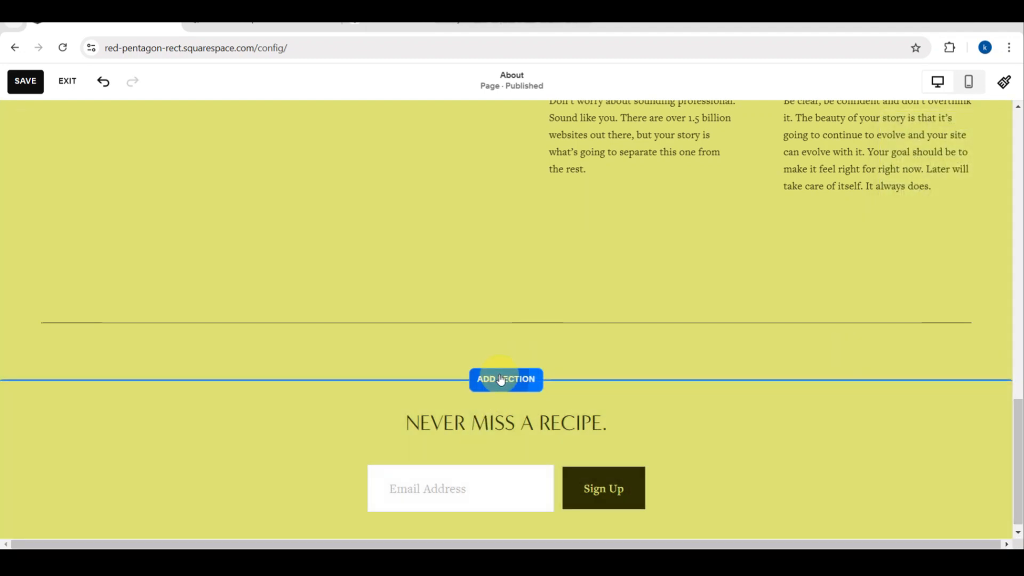
Add a new section below the divider using the Contact form layout with a landscape photo
left_click(499, 380)
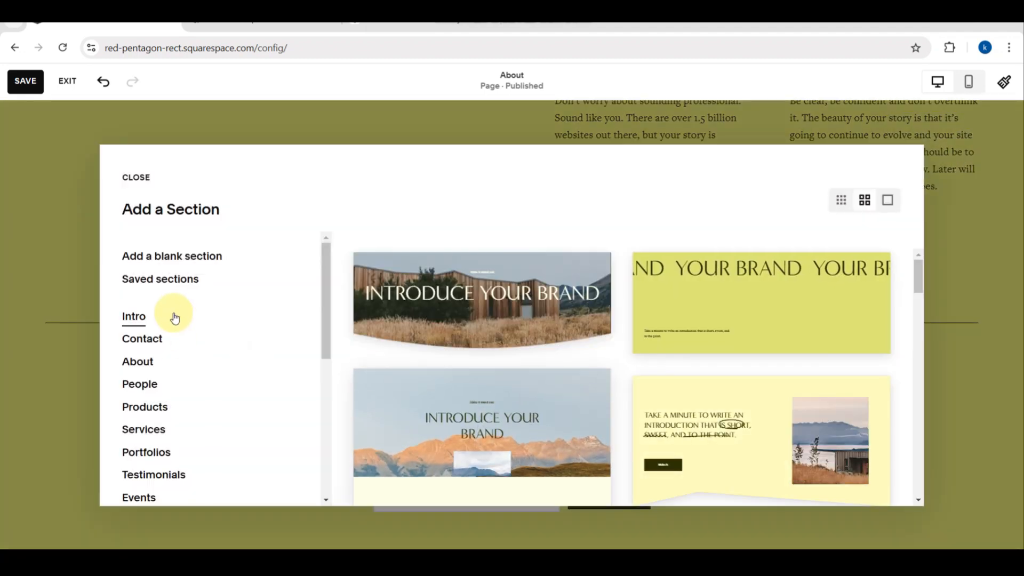
scroll(170, 345, "down", 2)
scroll(160, 270, "down", 2)
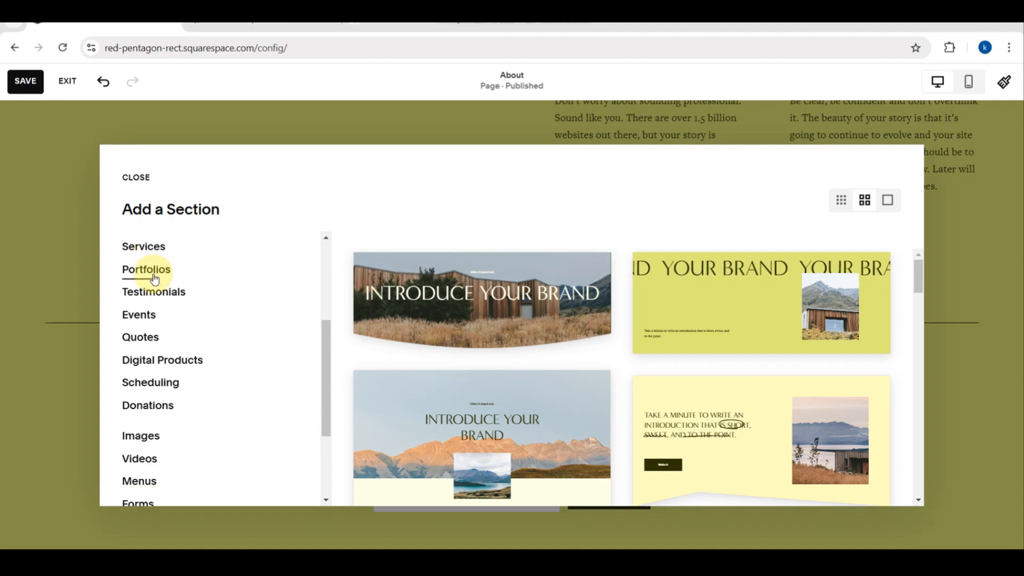
scroll(155, 276, "down", 2)
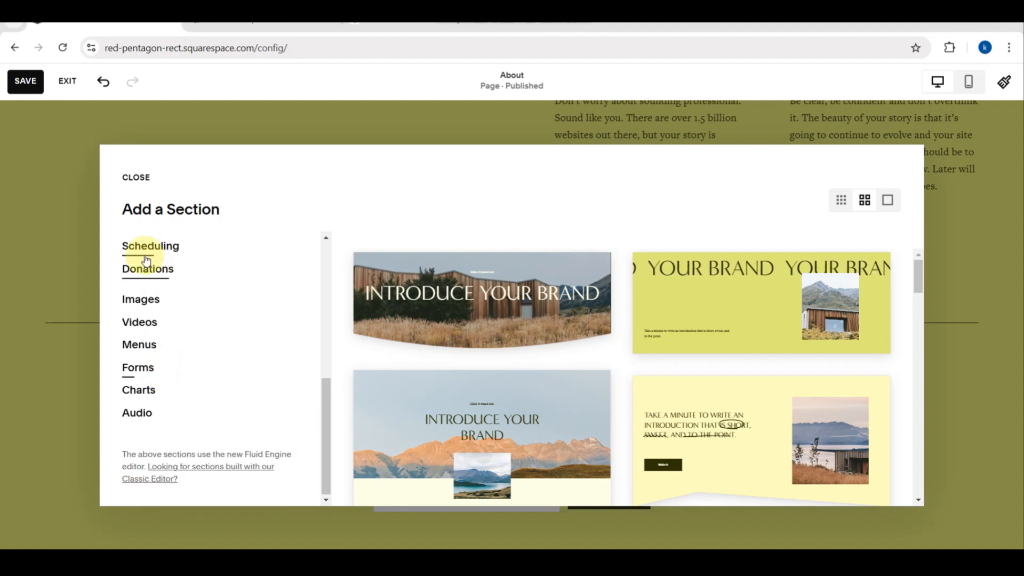
scroll(144, 257, "up", 4)
scroll(146, 259, "up", 2)
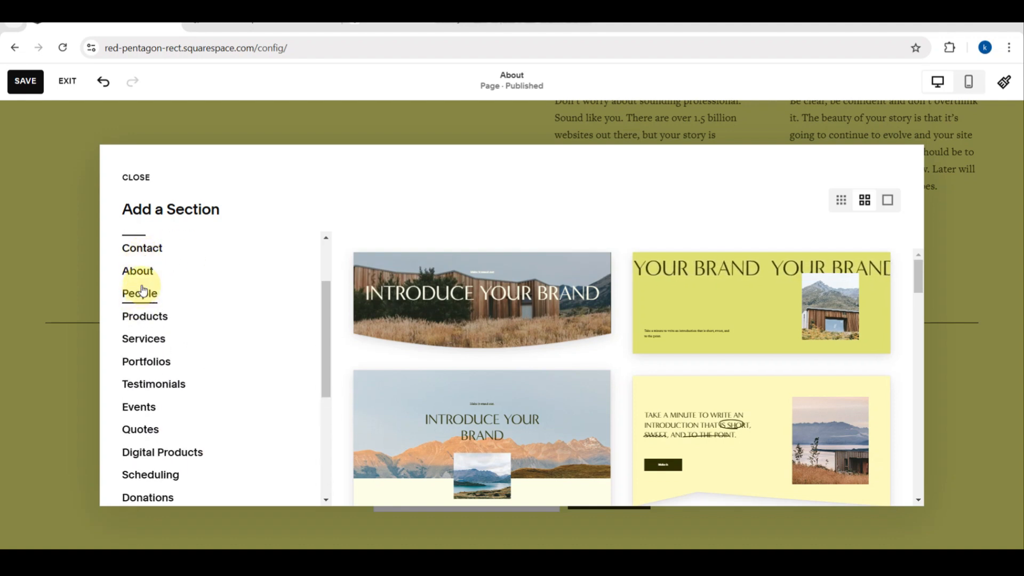
scroll(143, 290, "up", 1)
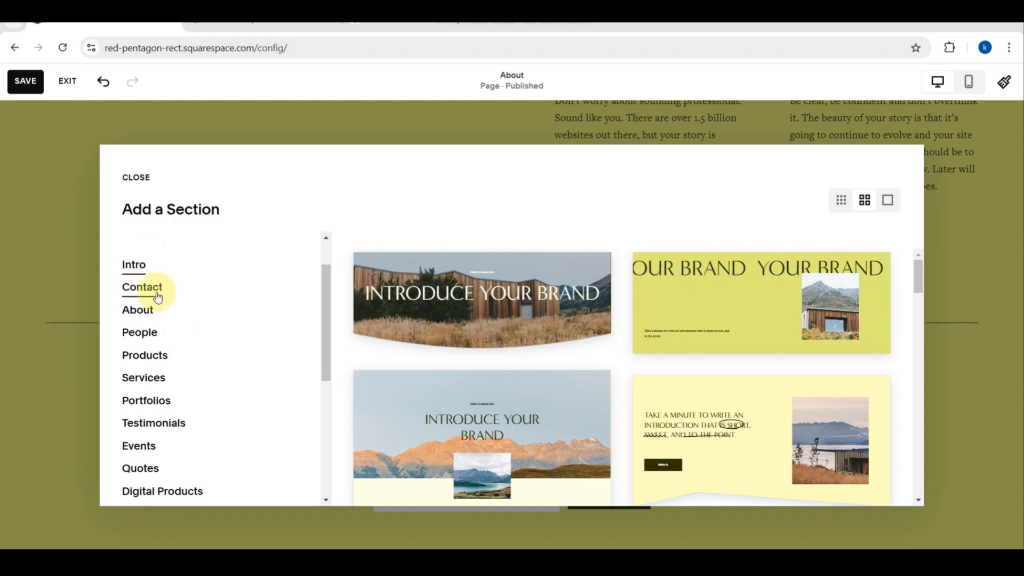
left_click(150, 293)
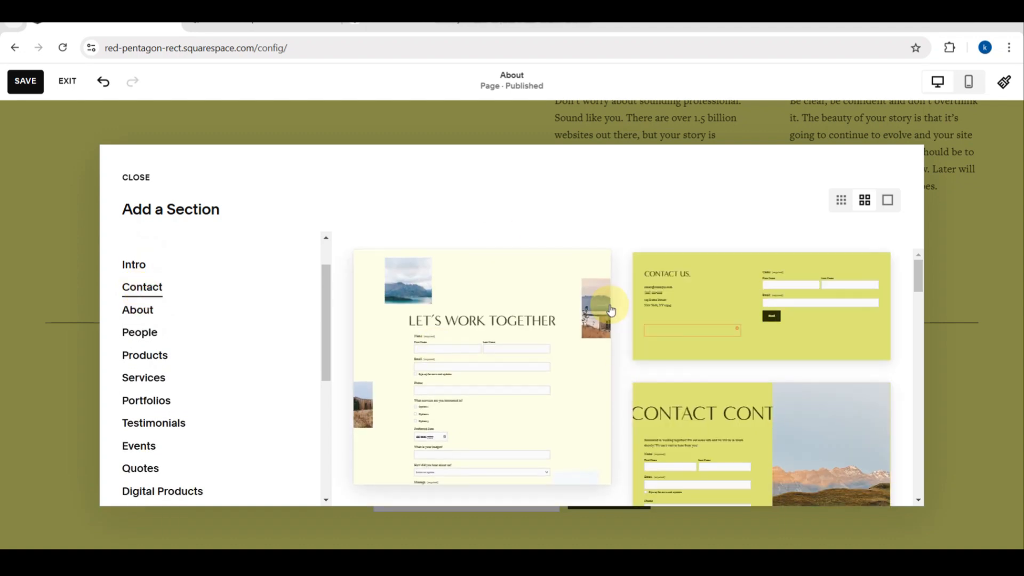
scroll(610, 311, "down", 4)
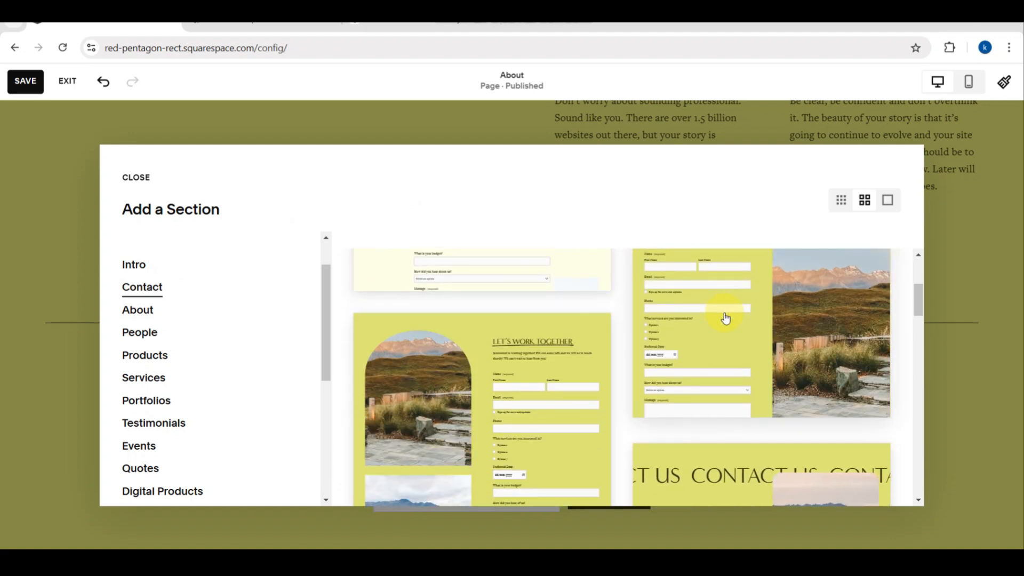
left_click(725, 317)
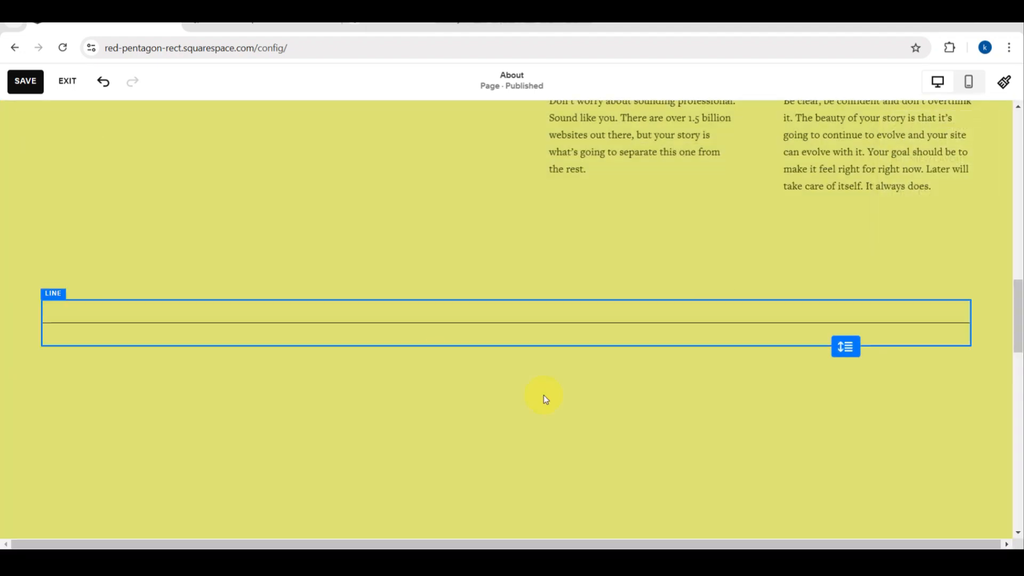
scroll(500, 388, "down", 10)
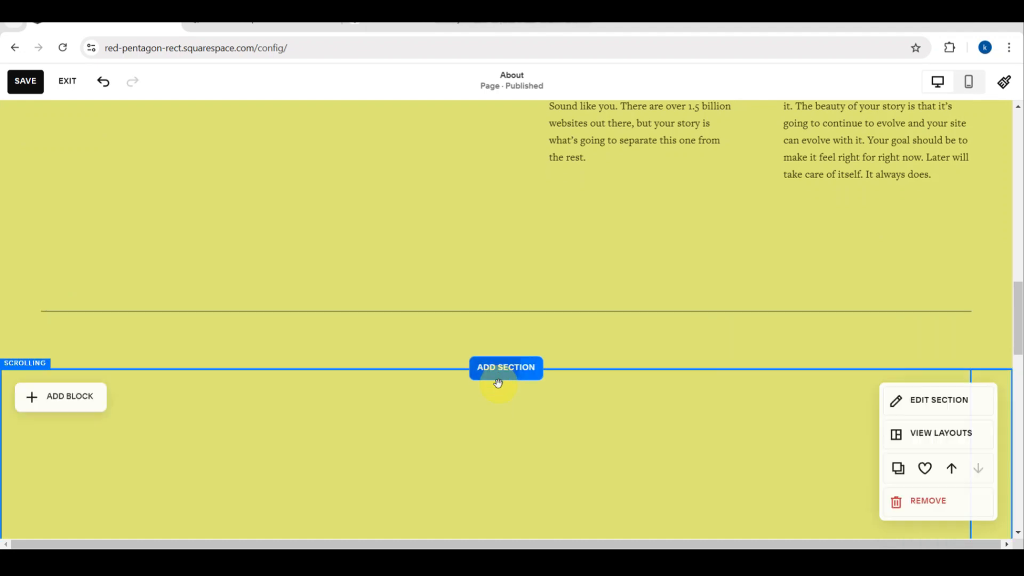
scroll(500, 388, "down", 4)
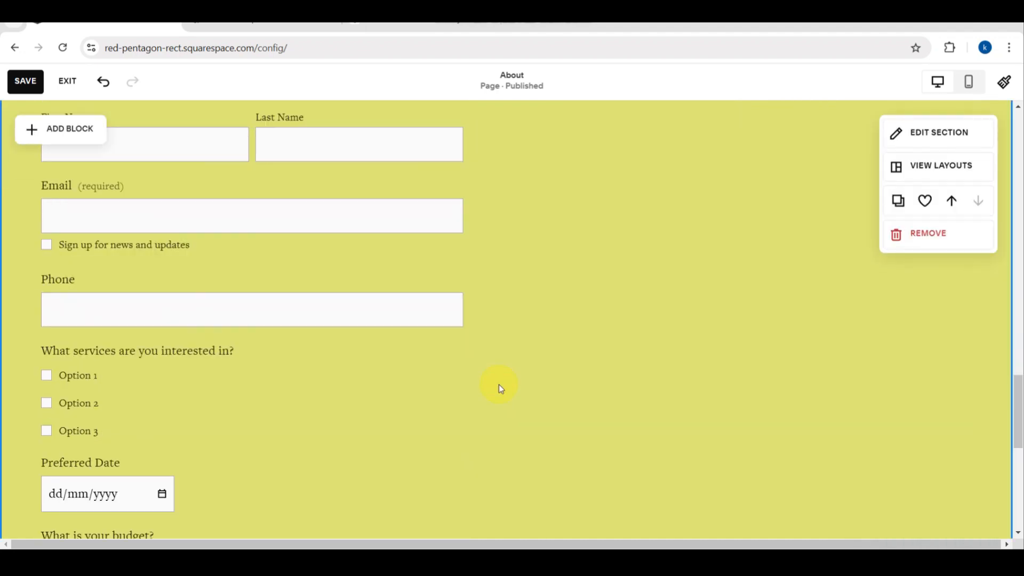
scroll(501, 387, "up", 2)
scroll(501, 387, "down", 2)
scroll(498, 384, "down", 1)
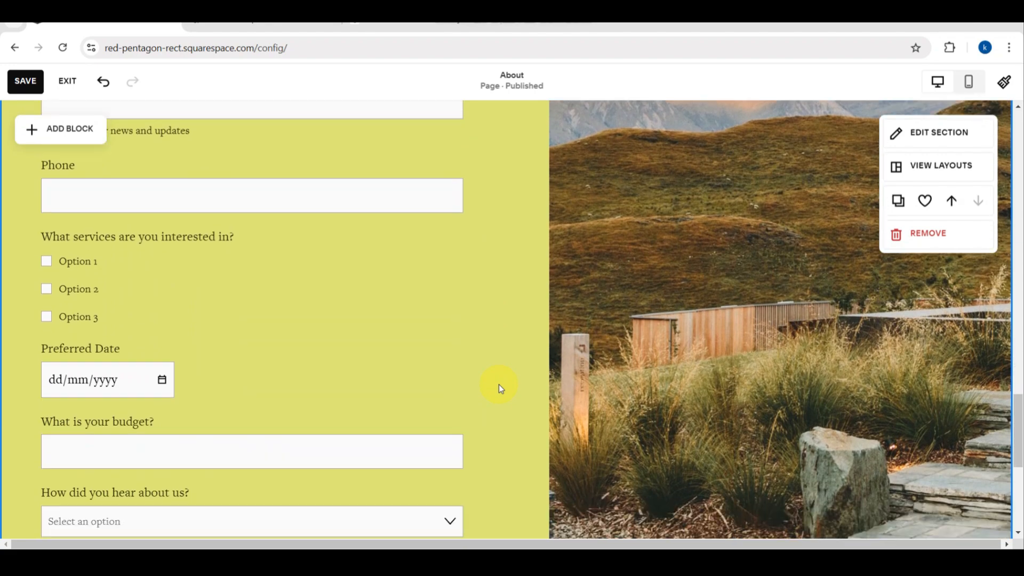
scroll(275, 386, "down", 5)
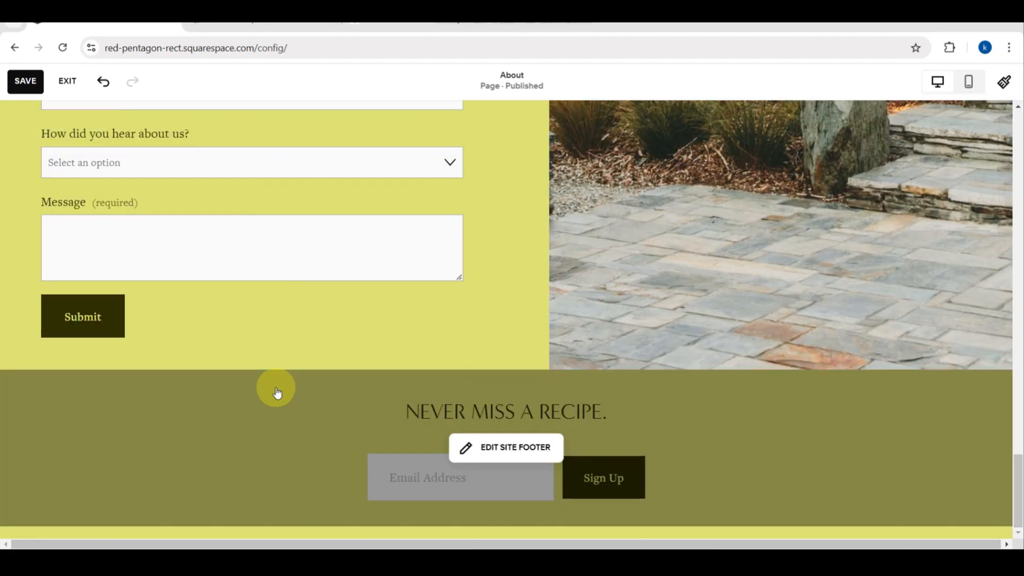
scroll(275, 386, "up", 15)
scroll(276, 389, "down", 6)
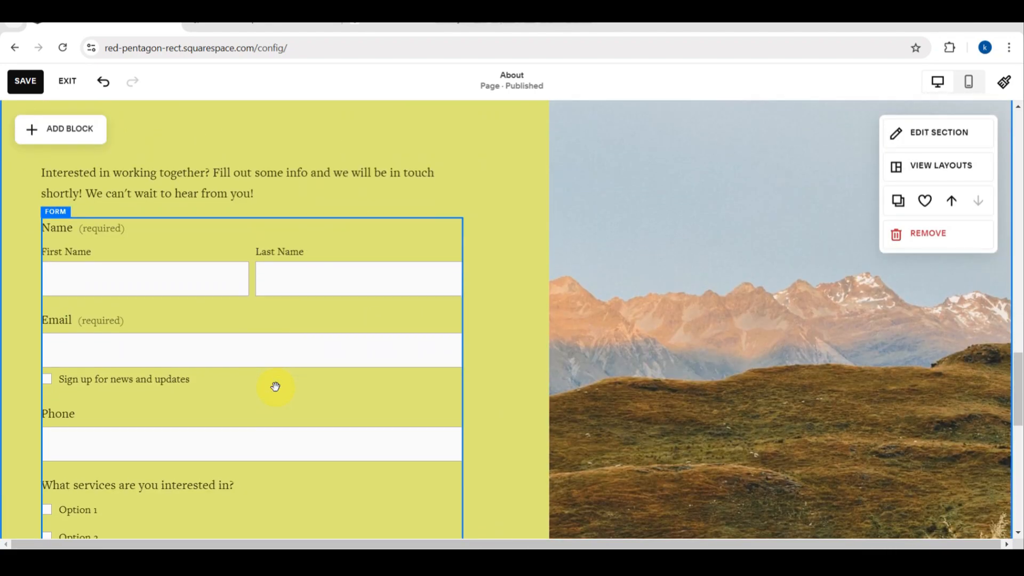
left_click(125, 287)
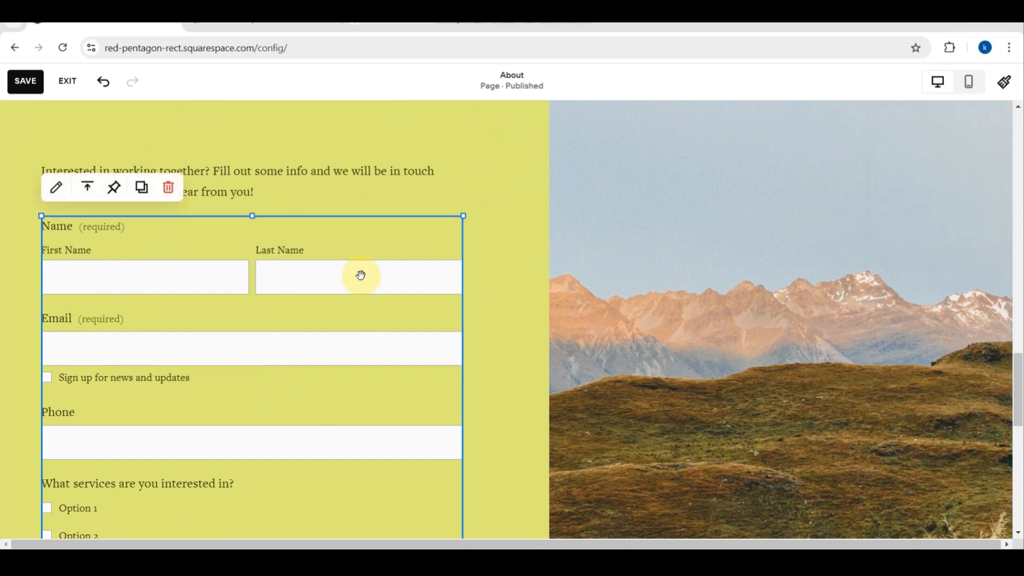
scroll(358, 277, "up", 15)
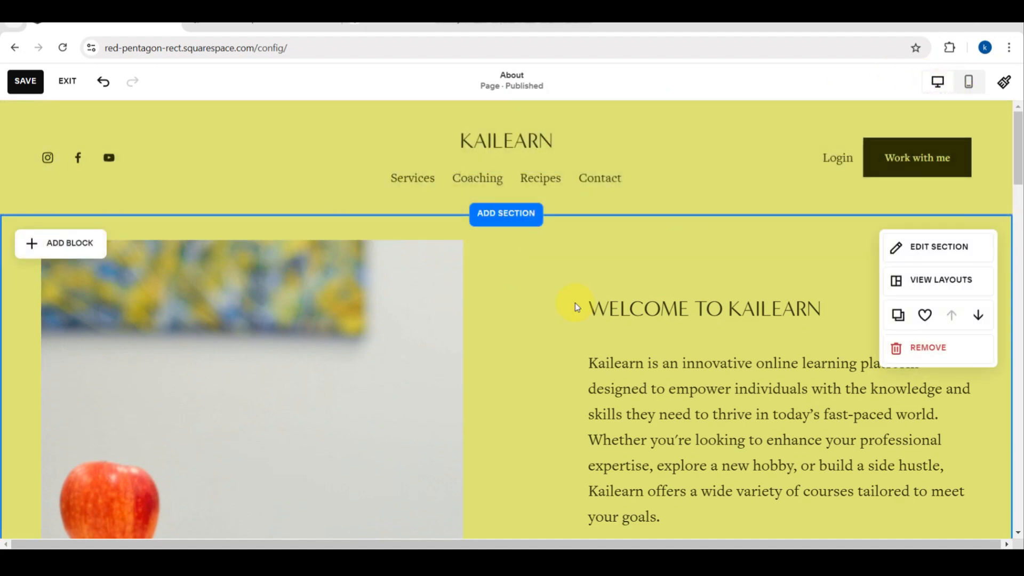
Review the edited About page and save all the changes
scroll(571, 304, "down", 5)
scroll(446, 377, "down", 2)
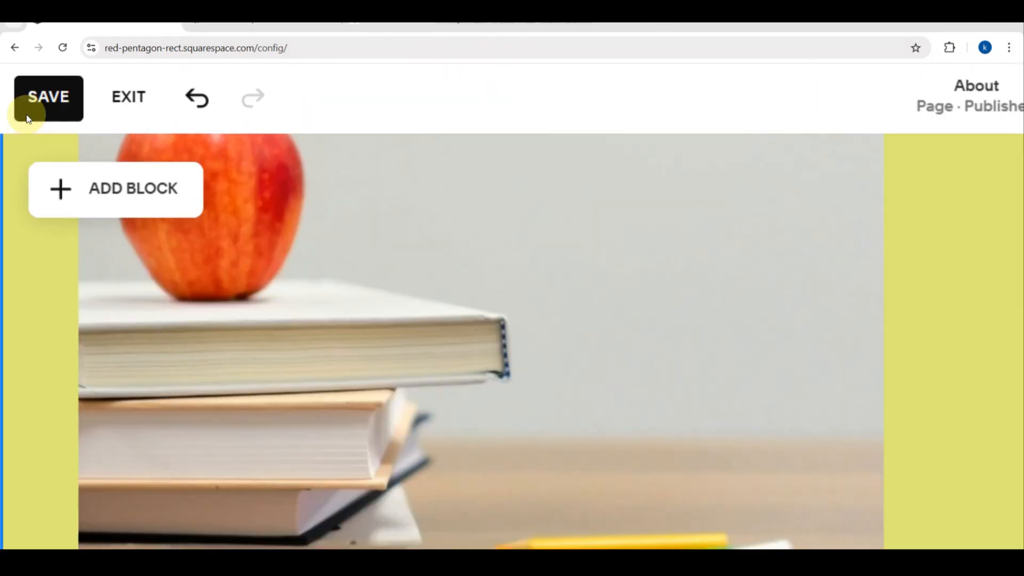
left_click(26, 115)
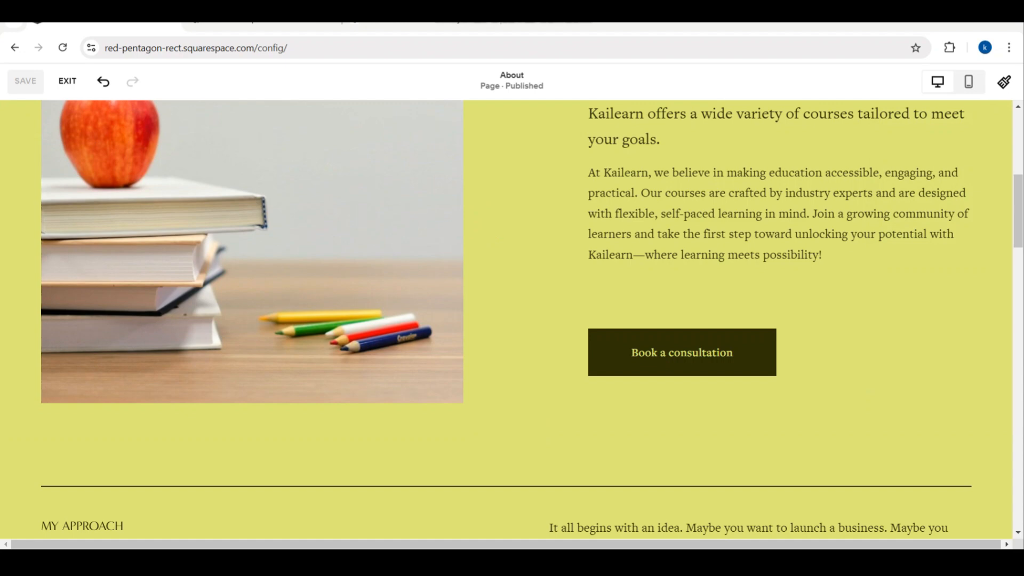
scroll(267, 281, "down", 4)
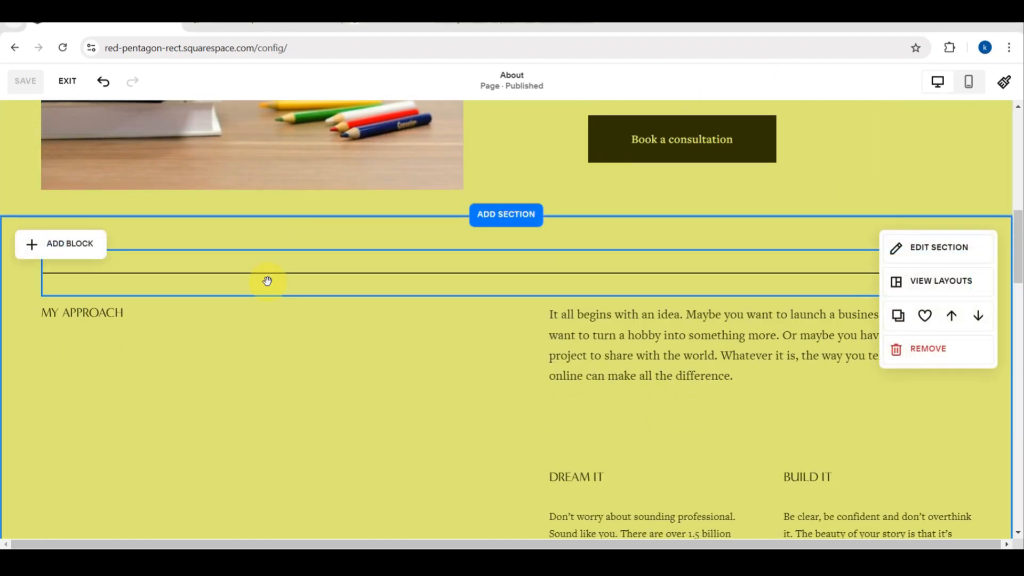
scroll(267, 281, "up", 10)
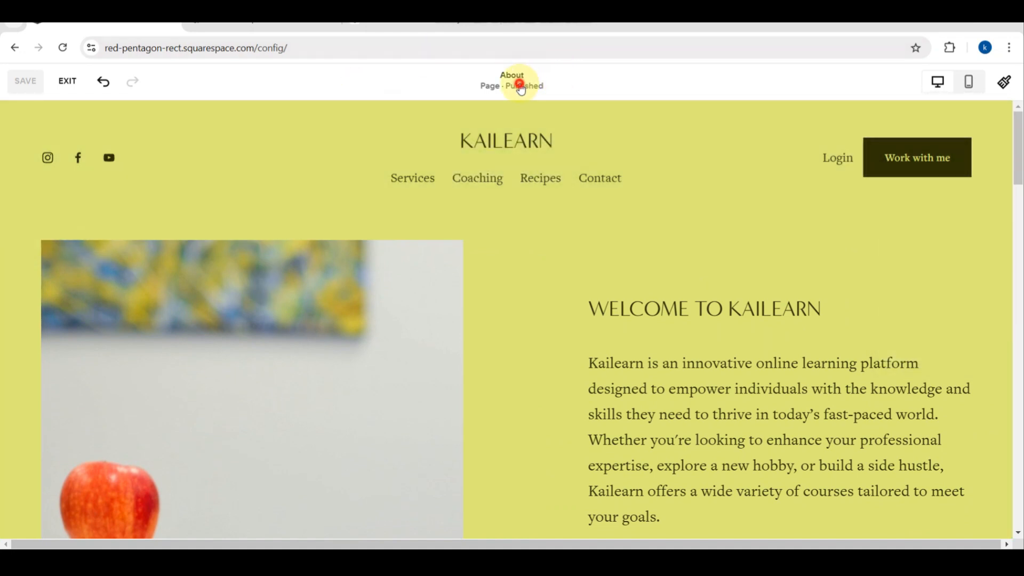
left_click(522, 85)
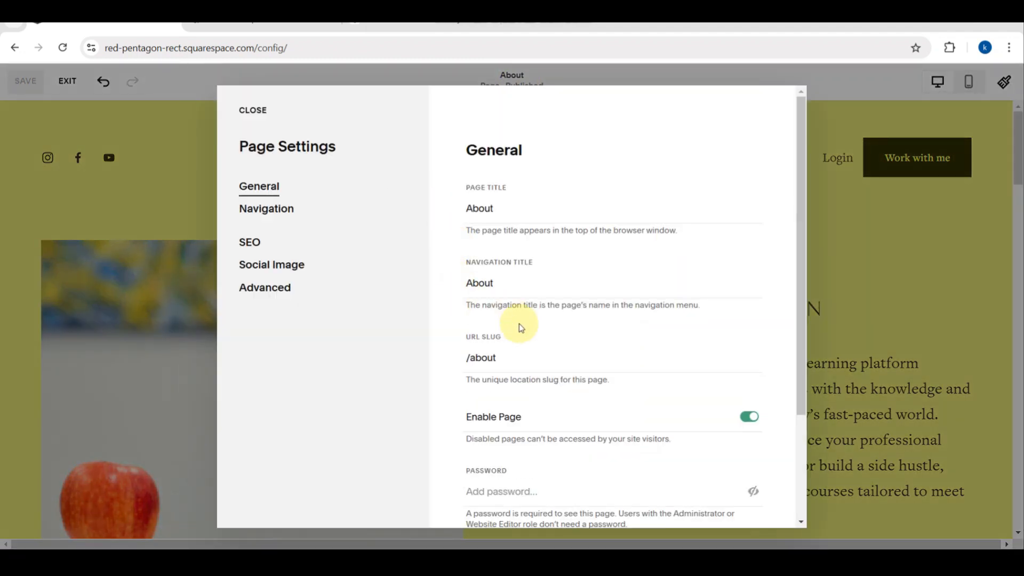
scroll(521, 328, "down", 2)
scroll(521, 328, "down", 1)
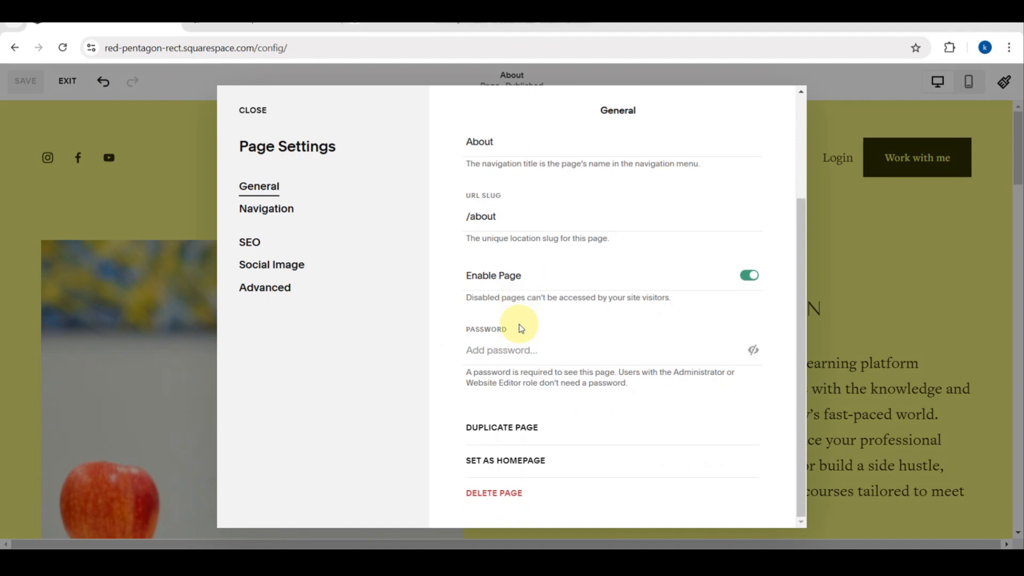
scroll(521, 327, "up", 3)
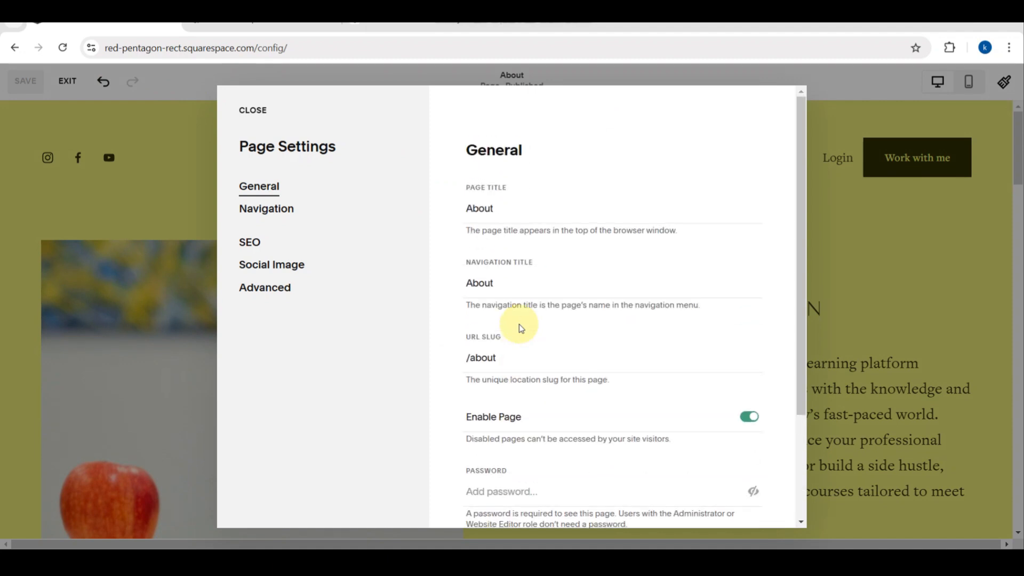
left_click(852, 106)
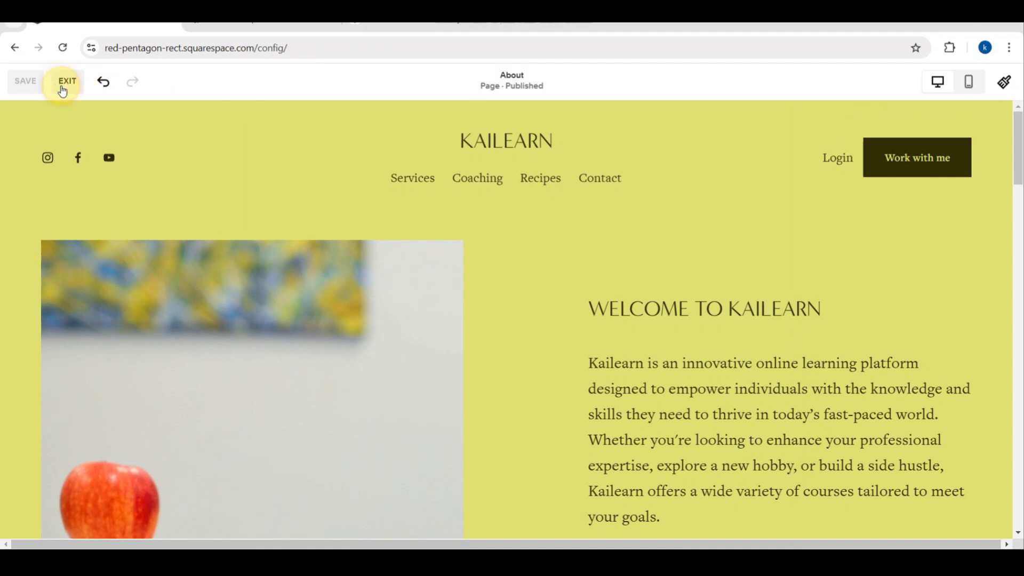
Exit the page editor and open the About page in site preview
left_click(62, 87)
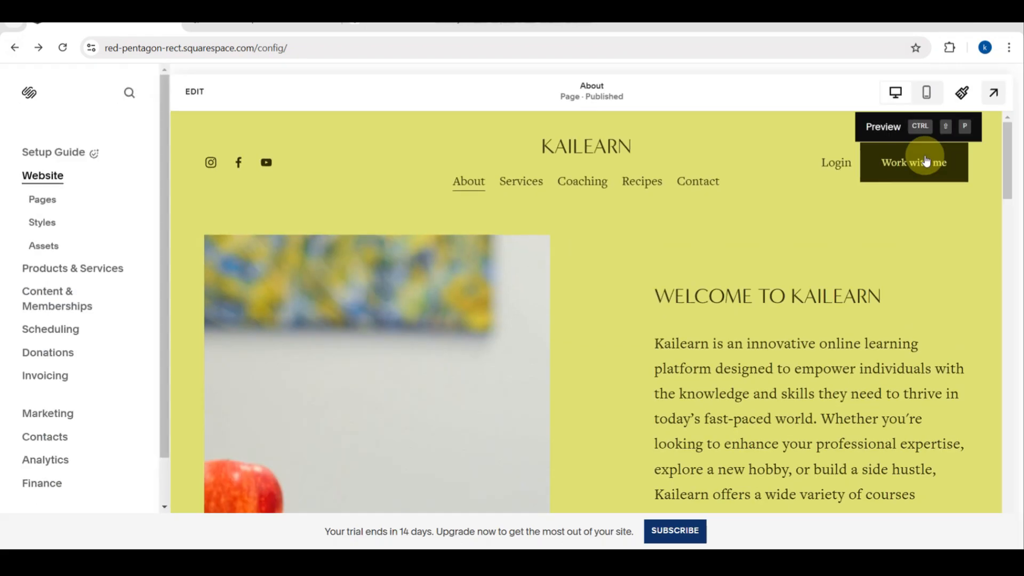
left_click(992, 90)
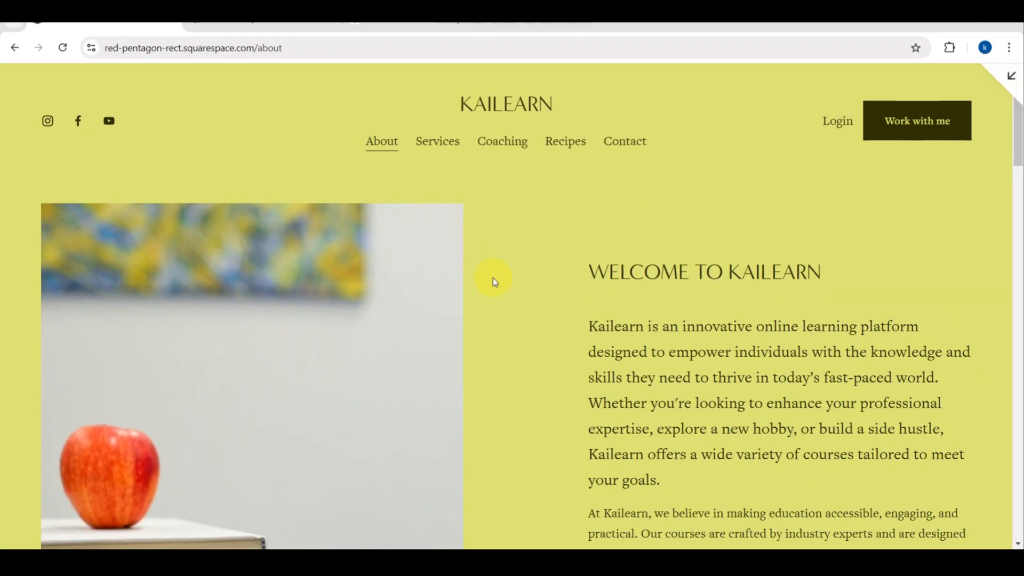
Scroll the live About page down past the intro to the new contact form
scroll(492, 277, "down", 5)
scroll(493, 277, "up", 5)
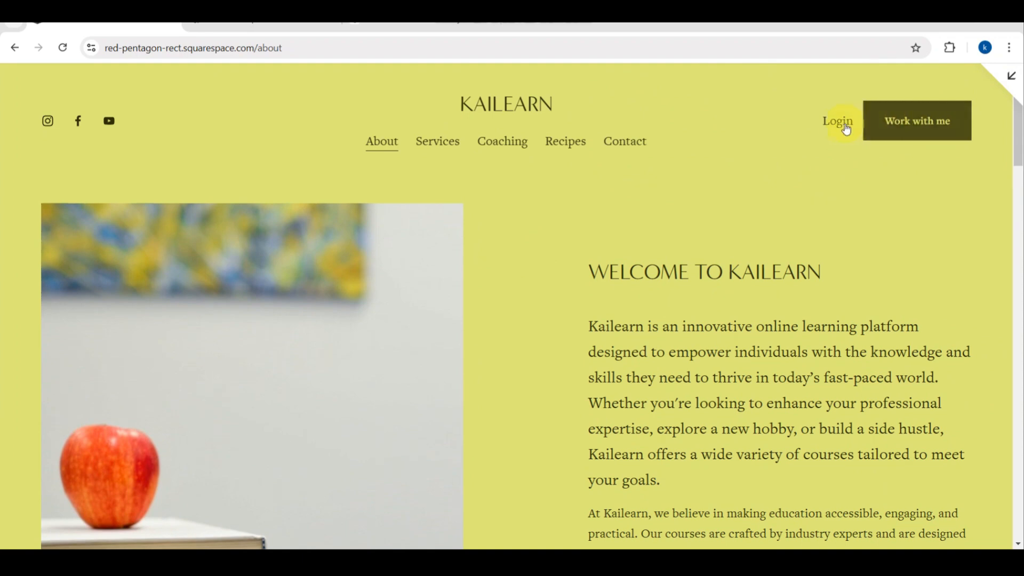
scroll(668, 287, "down", 5)
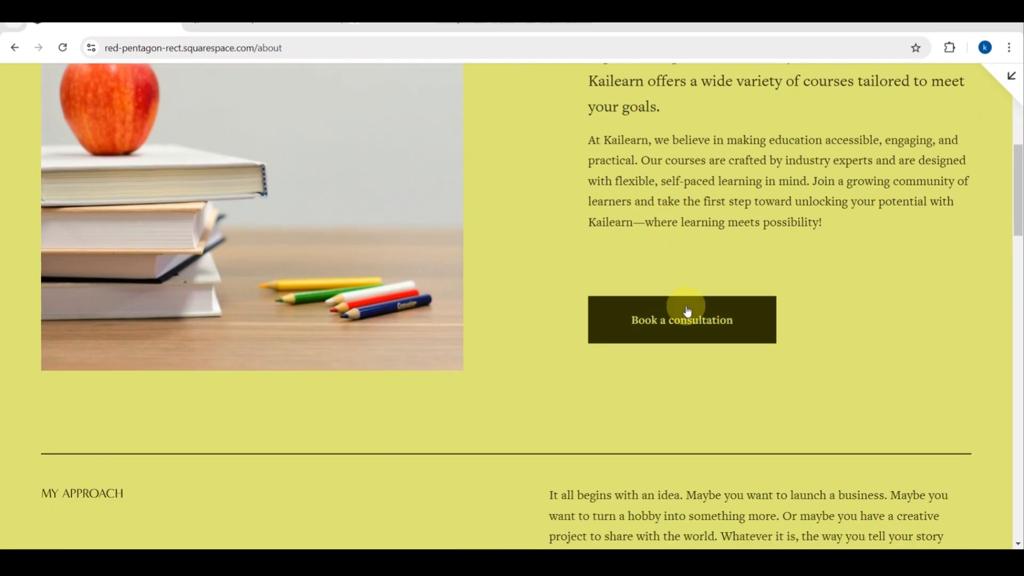
scroll(633, 318, "up", 3)
scroll(633, 316, "down", 2)
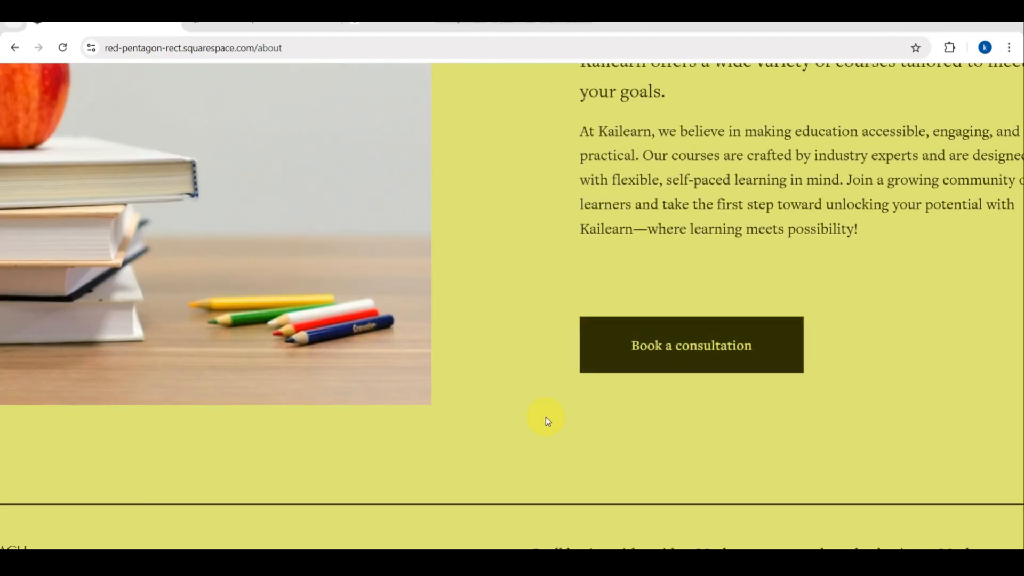
scroll(545, 417, "down", 6)
scroll(546, 417, "down", 5)
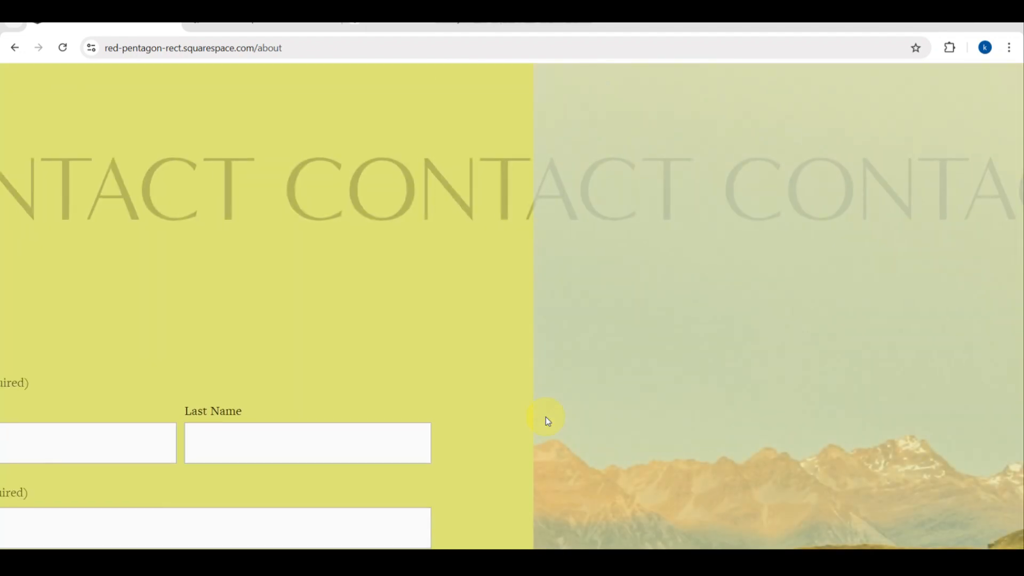
scroll(545, 417, "down", 3)
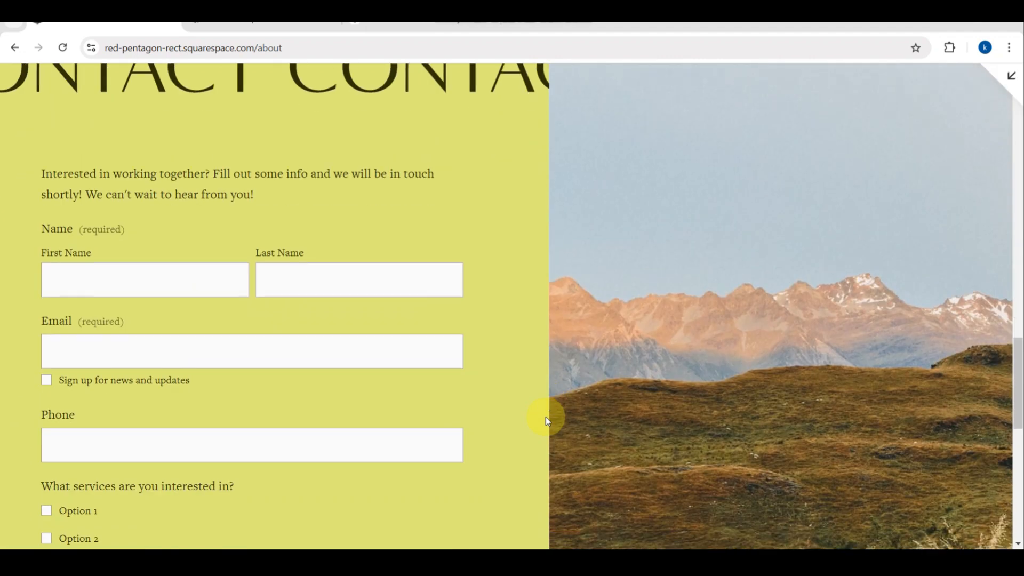
Enter a sample first name in the contact form, then move to the Email field
left_click(213, 276)
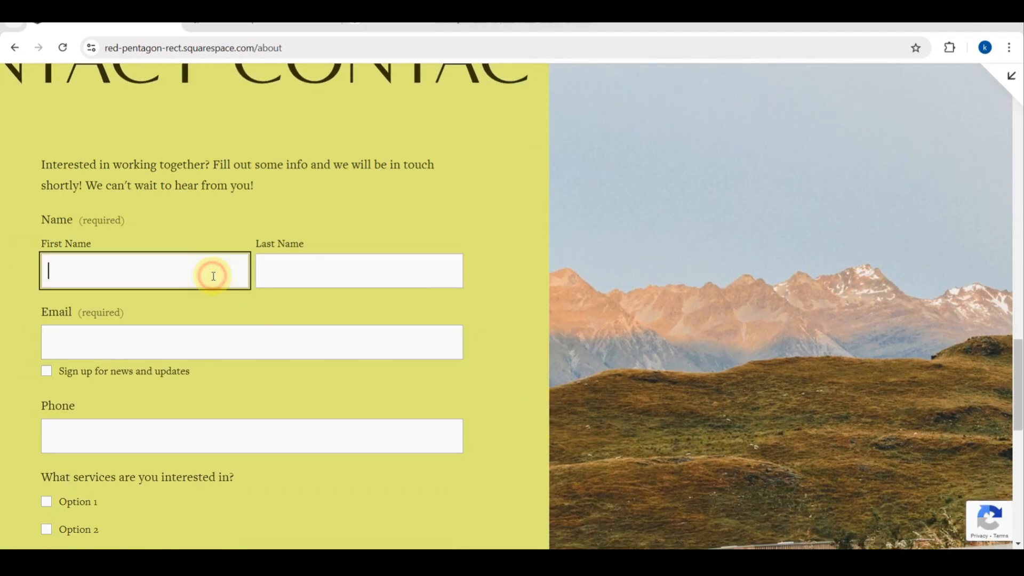
type("K")
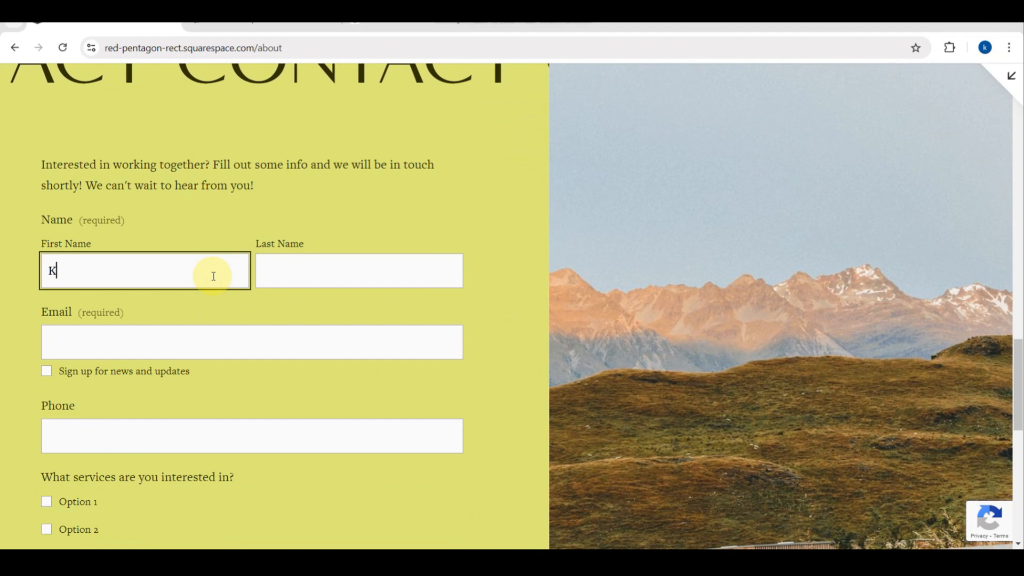
type("ERTO YAK")
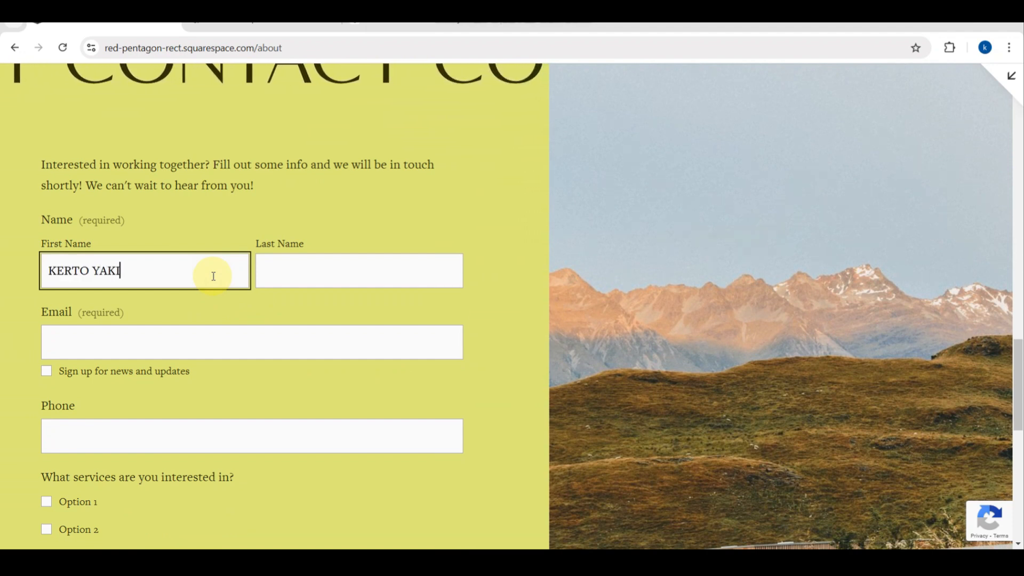
type("I")
left_click(147, 353)
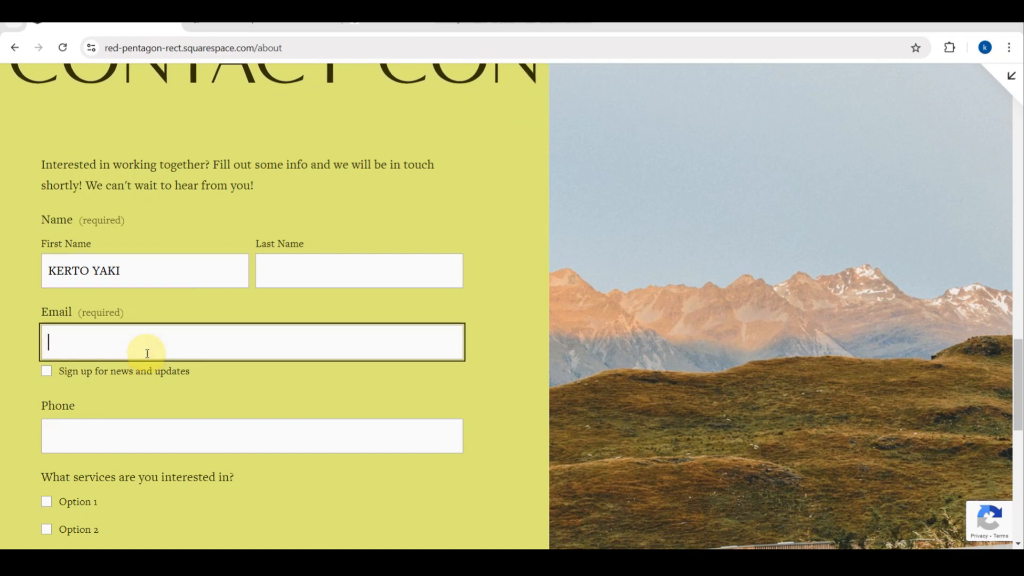
scroll(147, 353, "down", 8)
scroll(147, 353, "down", 3)
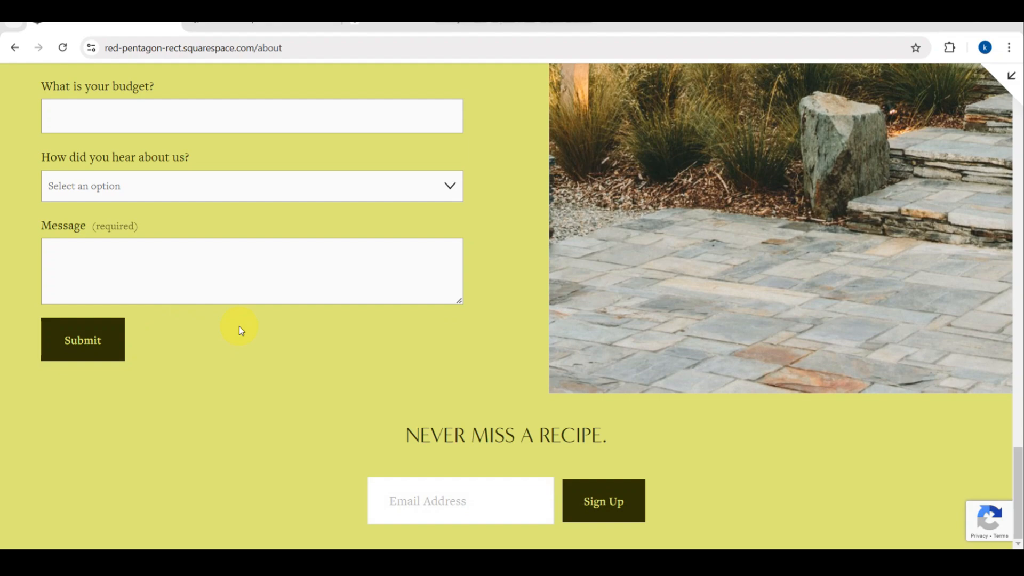
scroll(668, 217, "up", 20)
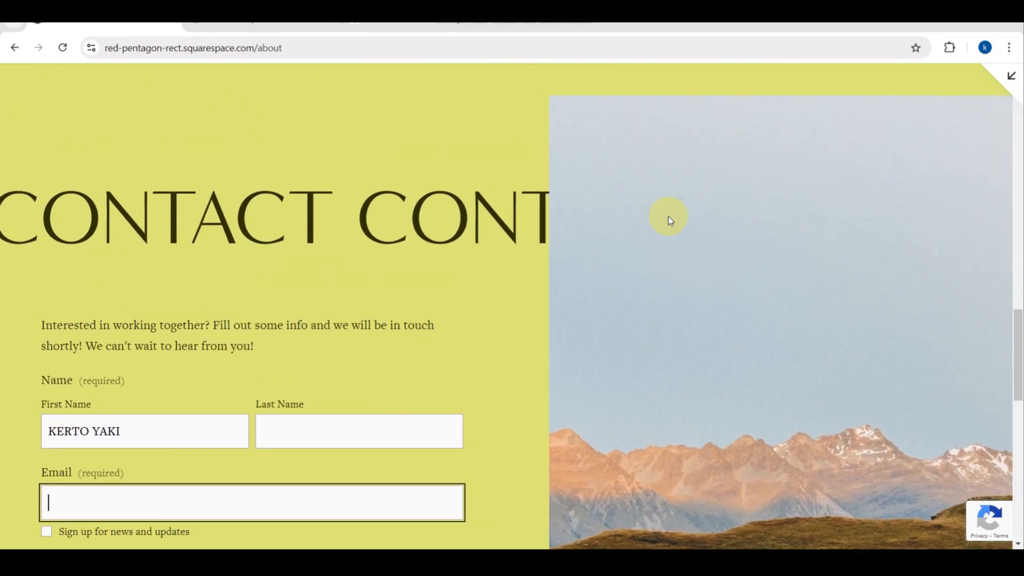
scroll(667, 216, "up", 2)
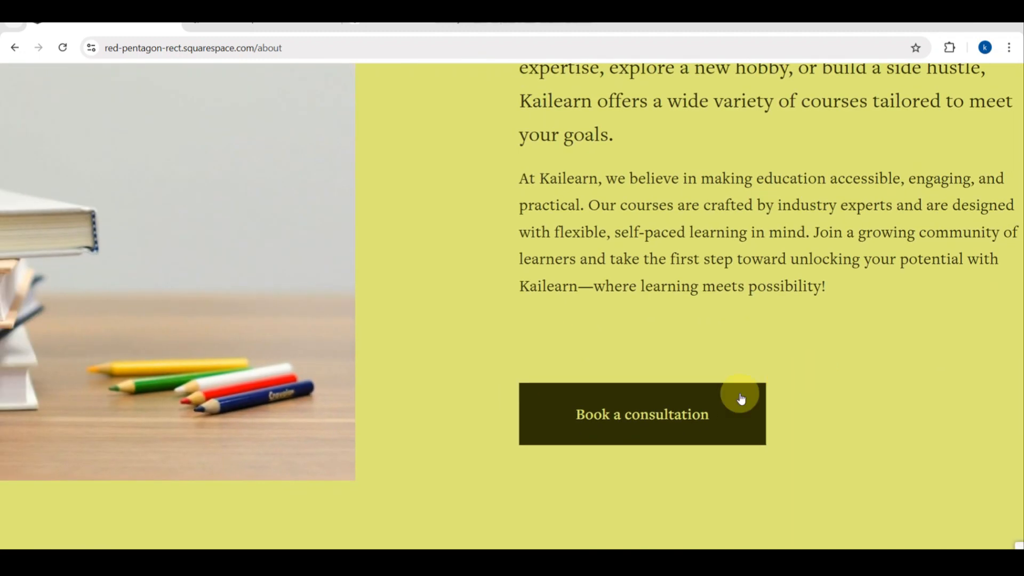
Confirm Book a consultation opens the /work-with-me page, then go back to About
left_click(702, 416)
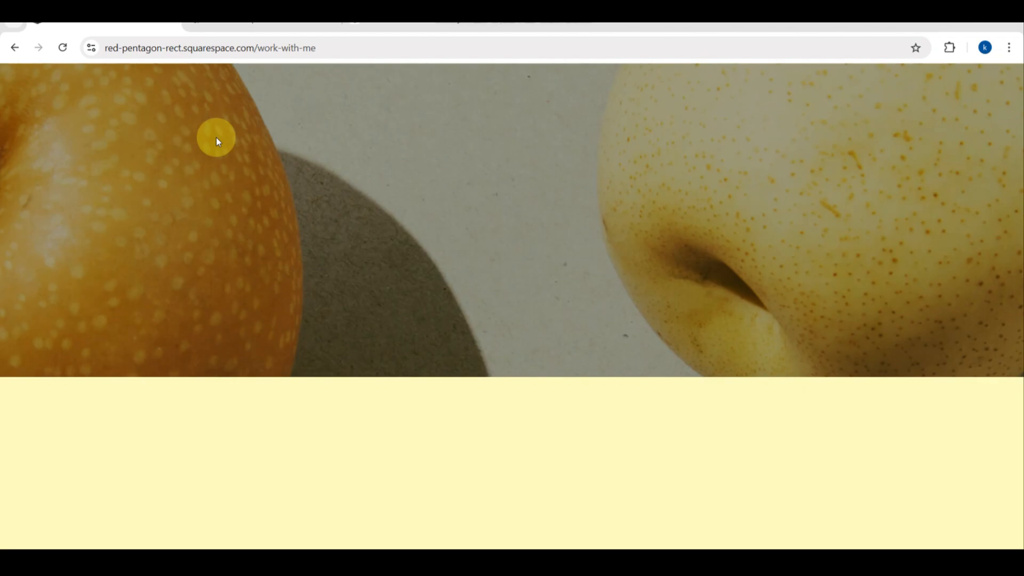
scroll(416, 405, "down", 5)
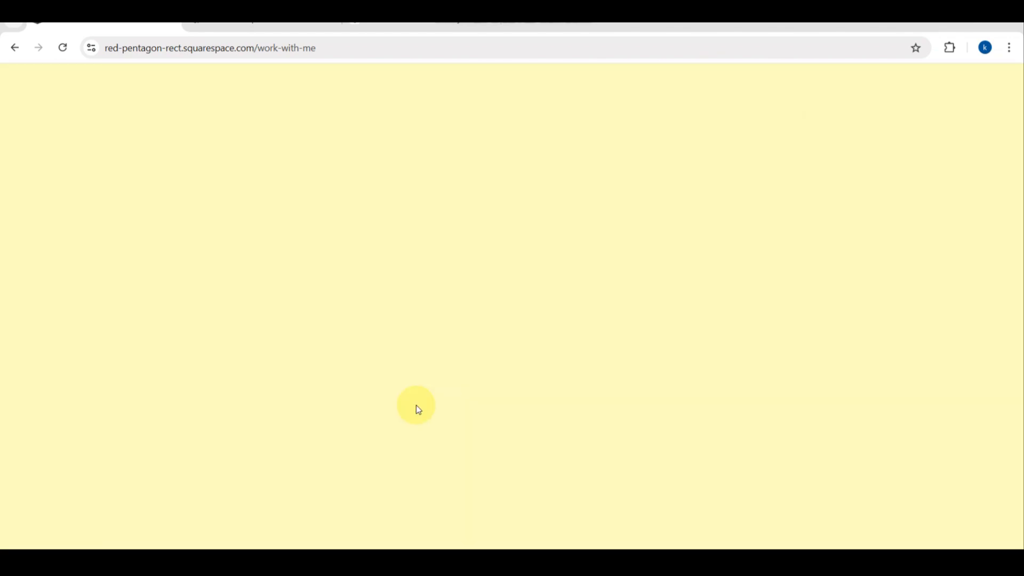
left_click(10, 48)
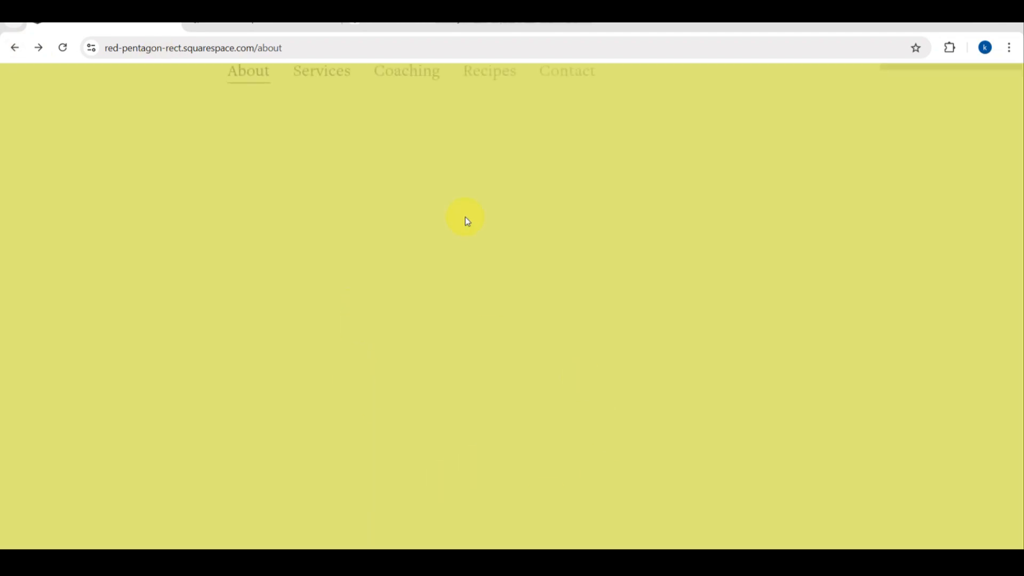
scroll(534, 306, "down", 6)
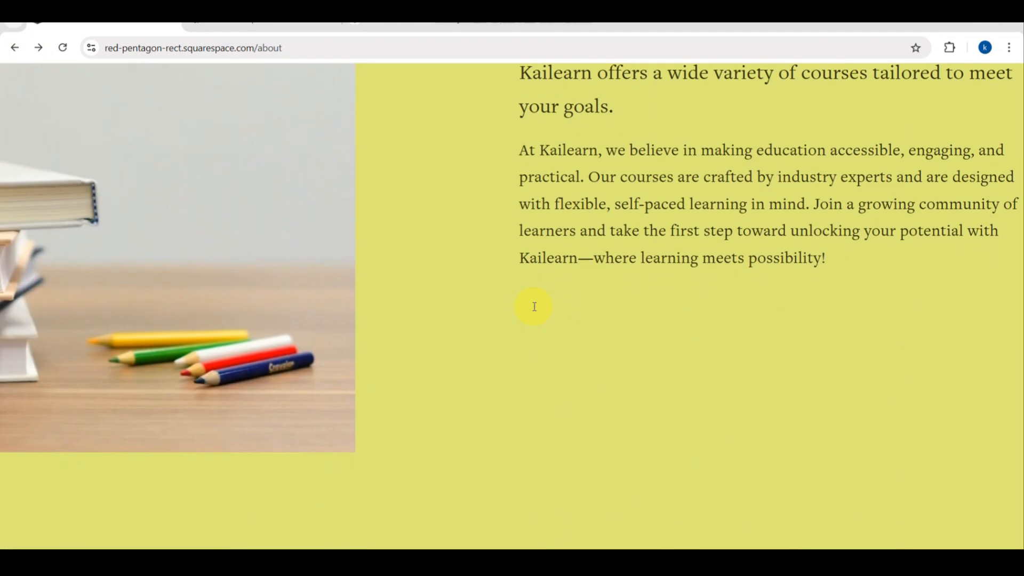